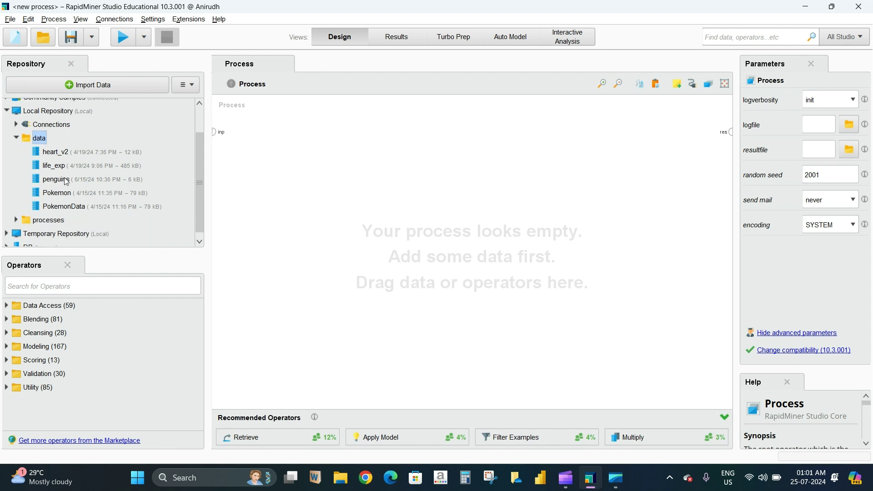
- Add the heart_v2 data to the process, connect it to the result port, and run it to review its rows and attribute statistics
left_click_drag(55, 152, 730, 131)
left_click(124, 41)
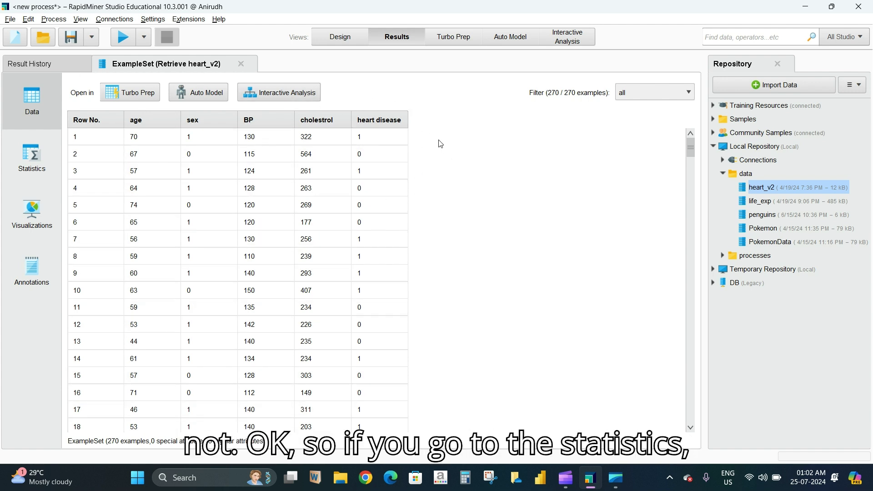
scroll(227, 205, "down", 2)
left_click(32, 157)
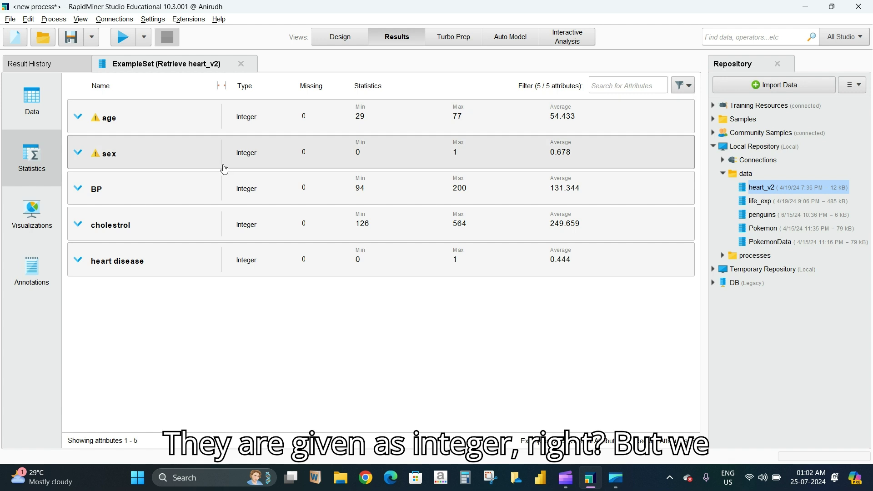
left_click(38, 102)
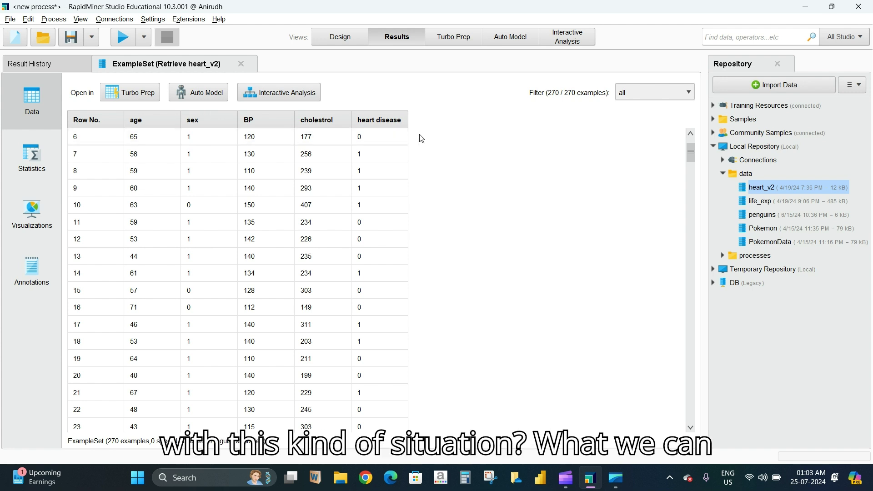
left_click(31, 157)
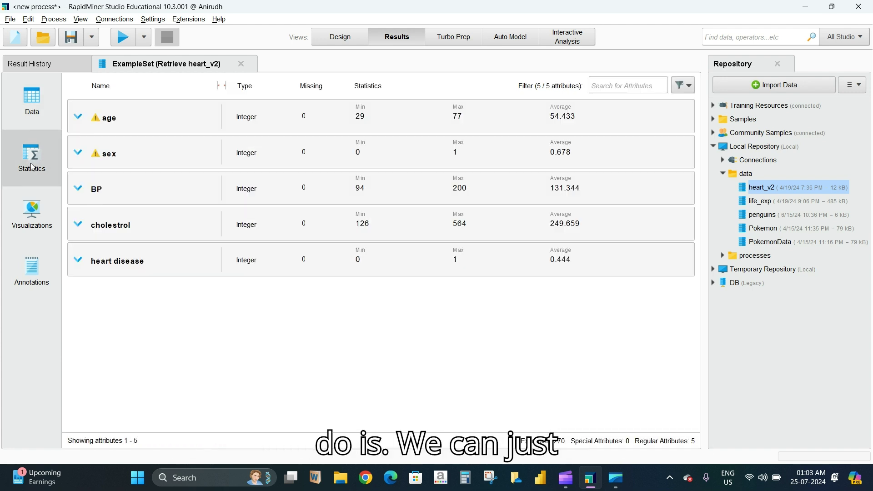
left_click(36, 109)
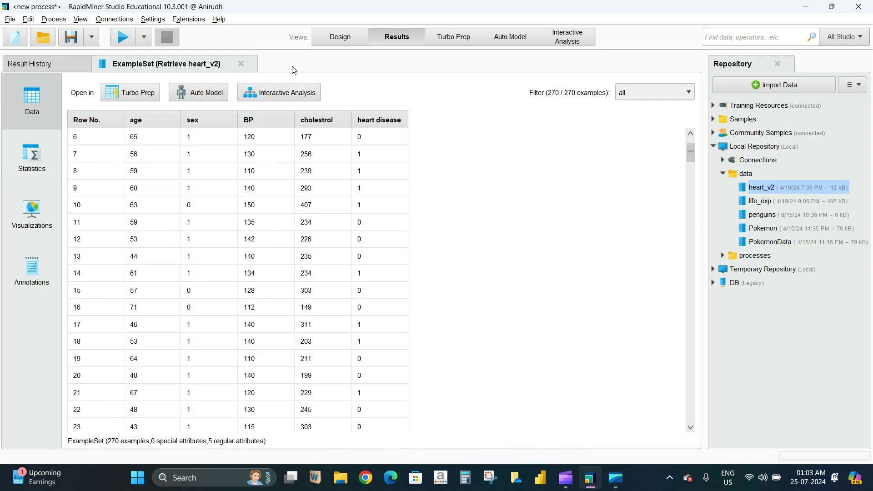
- Insert a Numerical to Binominal operator into the process between Retrieve heart_v2 and the result port
left_click(331, 41)
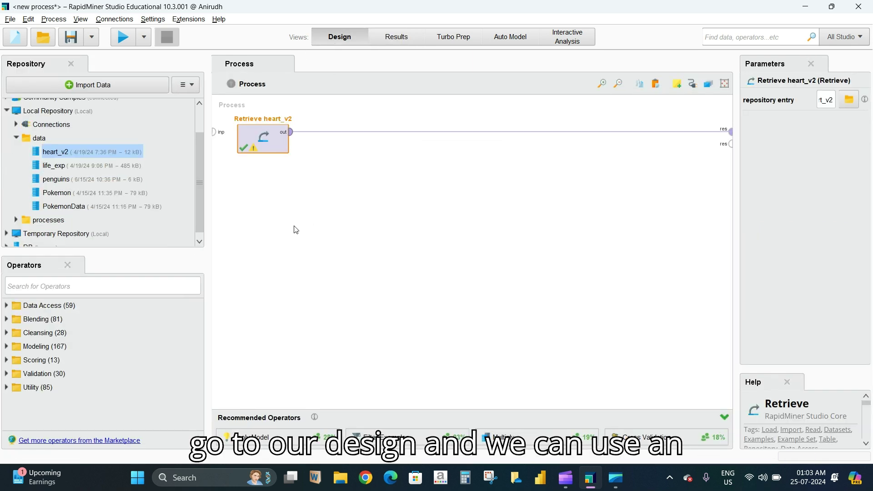
left_click(65, 285)
type("numer")
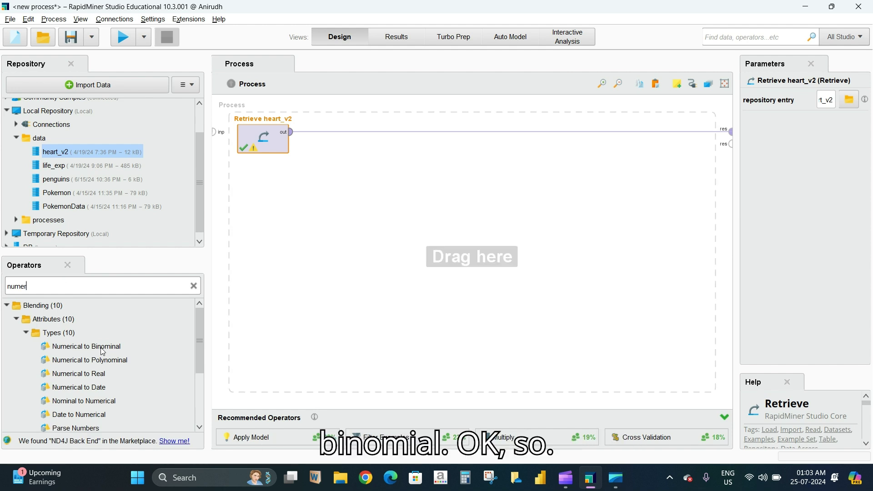
left_click_drag(105, 347, 357, 176)
left_click_drag(349, 137, 348, 137)
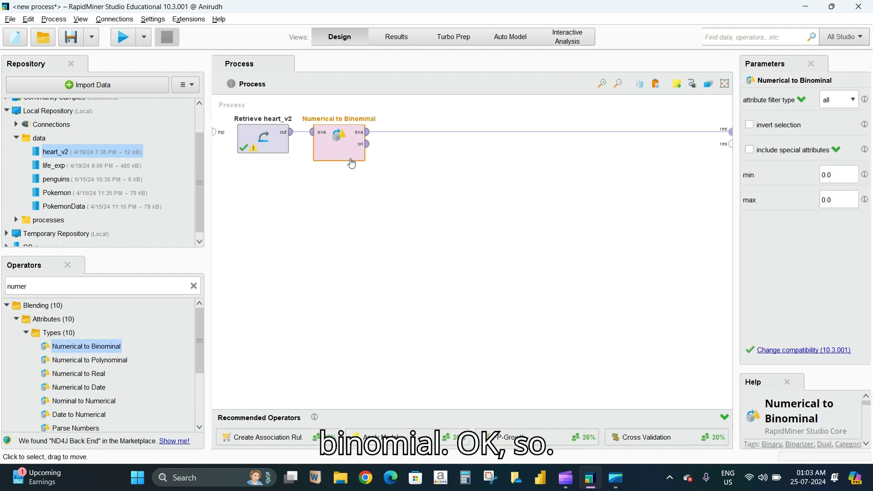
left_click(284, 137)
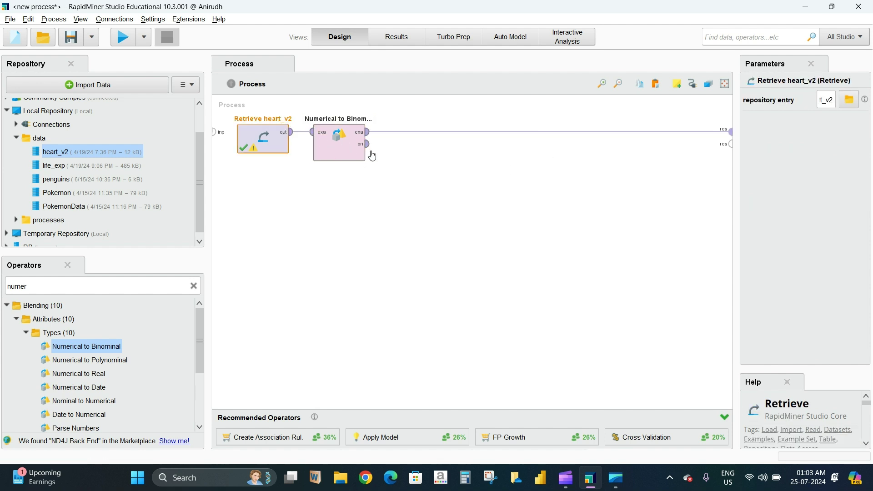
- Connect the converted and original outputs of Numerical to Binominal to separate result ports, and run the process to compare both example sets
left_click_drag(366, 144, 729, 132)
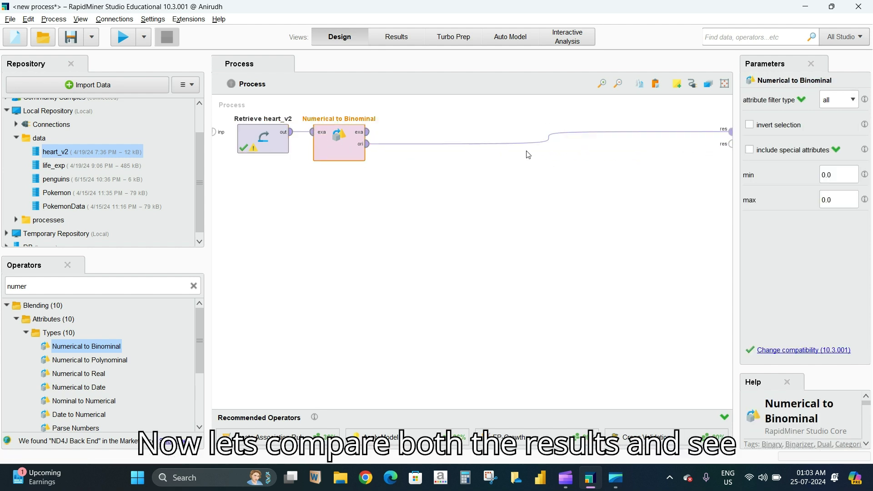
left_click(548, 136, "alt")
left_click(367, 132)
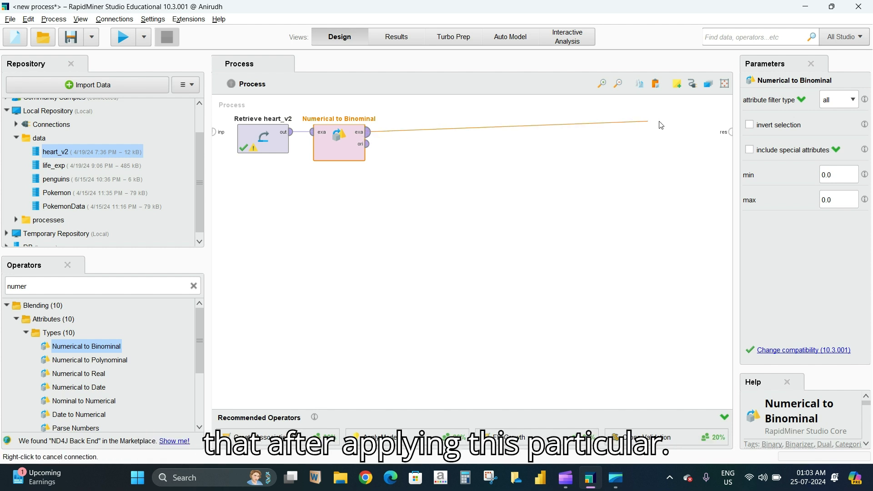
left_click(730, 132)
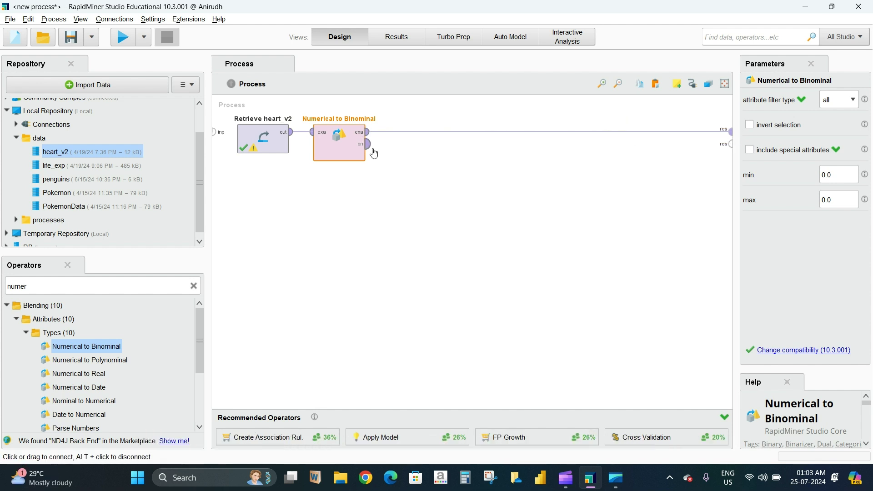
left_click(367, 143)
left_click(730, 144)
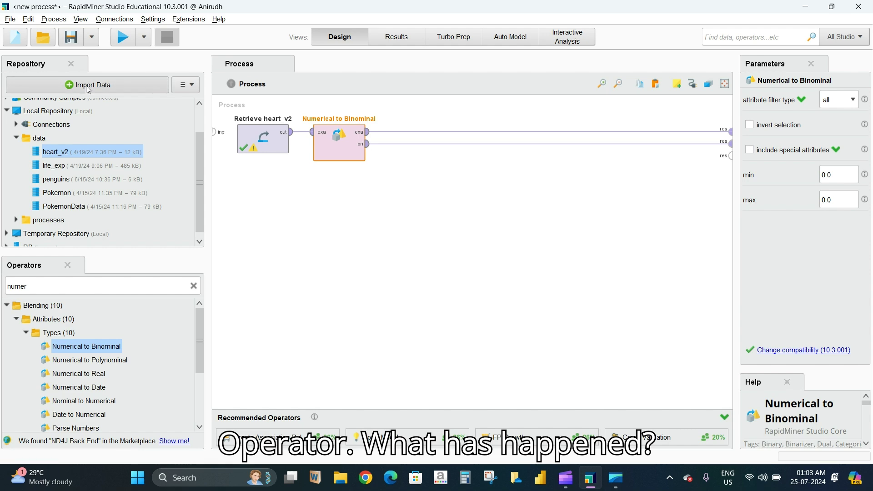
left_click(123, 37)
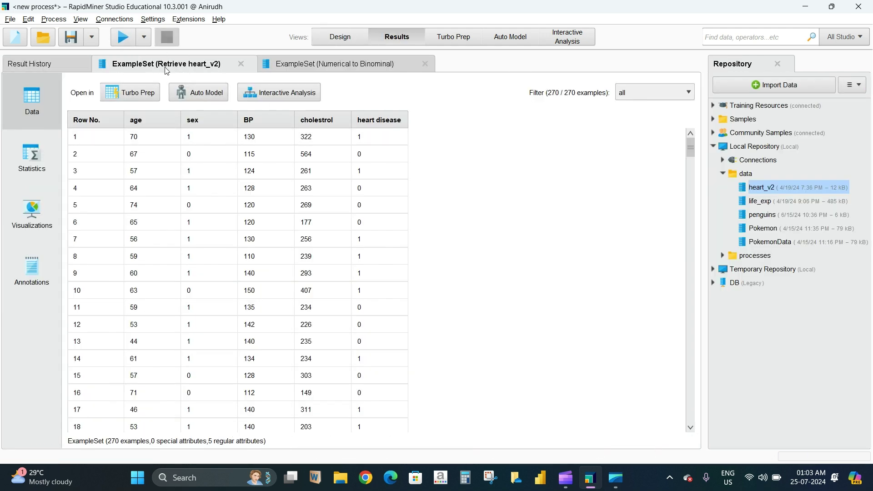
left_click(354, 65)
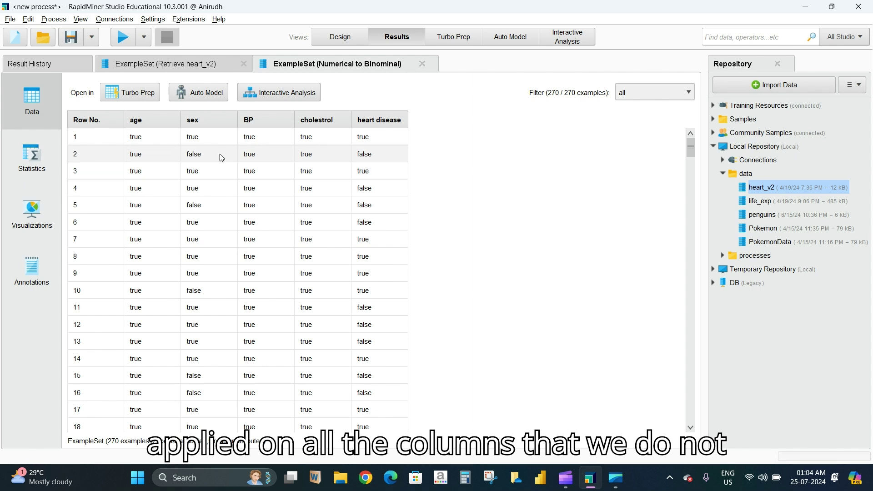
- Restrict the Numerical to Binominal conversion to a subset containing the heart disease and sex attributes
left_click(357, 39)
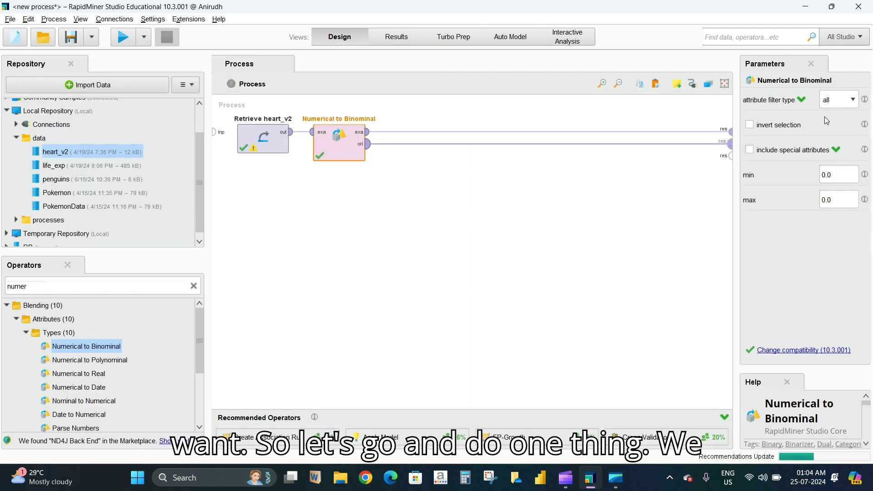
left_click(857, 101)
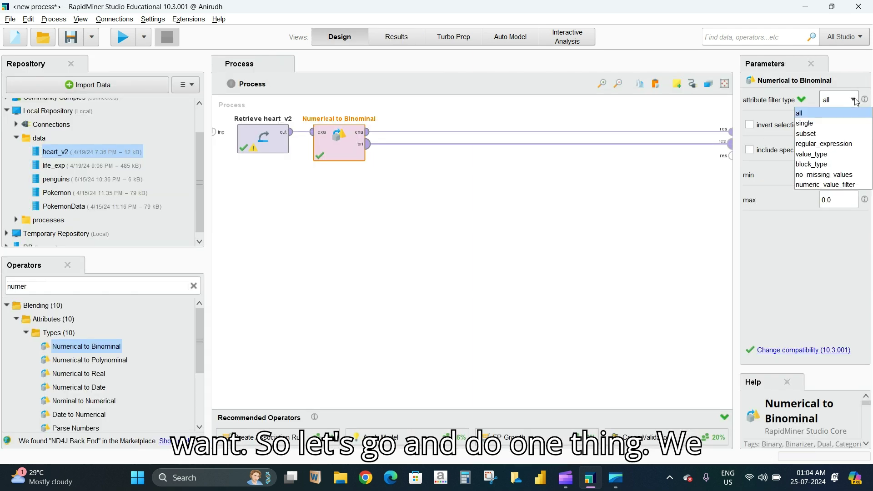
left_click(840, 132)
left_click(840, 129)
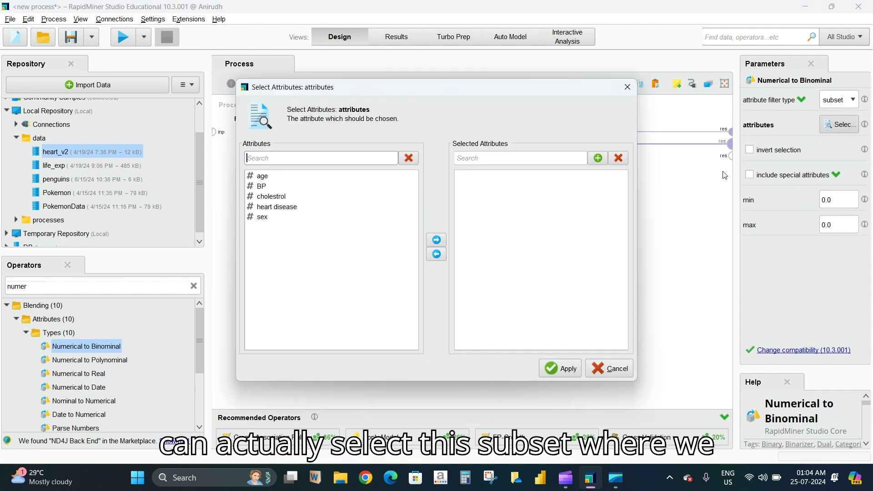
left_click(268, 207)
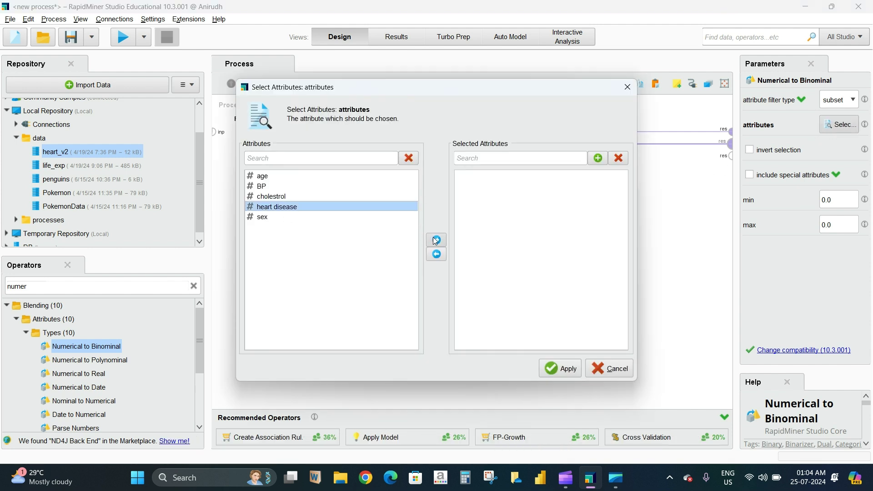
double_click(268, 207)
left_click(270, 208)
left_click(436, 240)
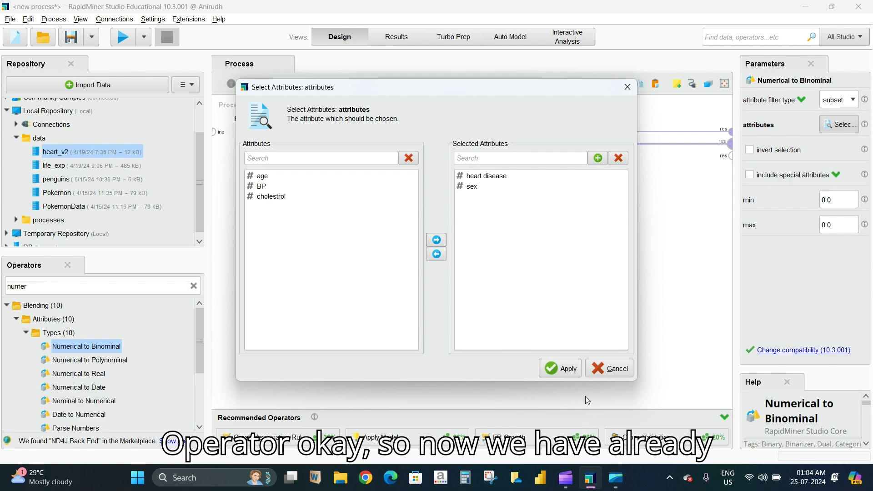
left_click(569, 372)
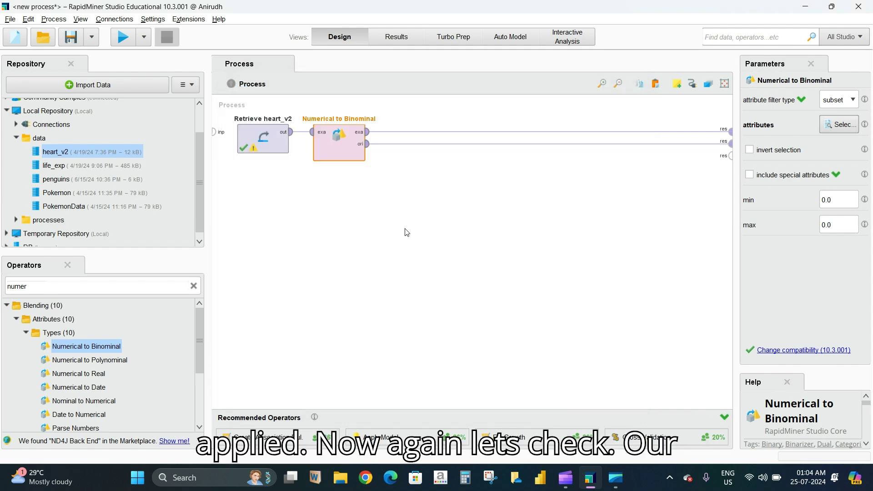
- Run the process to check the converted data, and disconnect the original output of Numerical to Binominal from the results
left_click(122, 37)
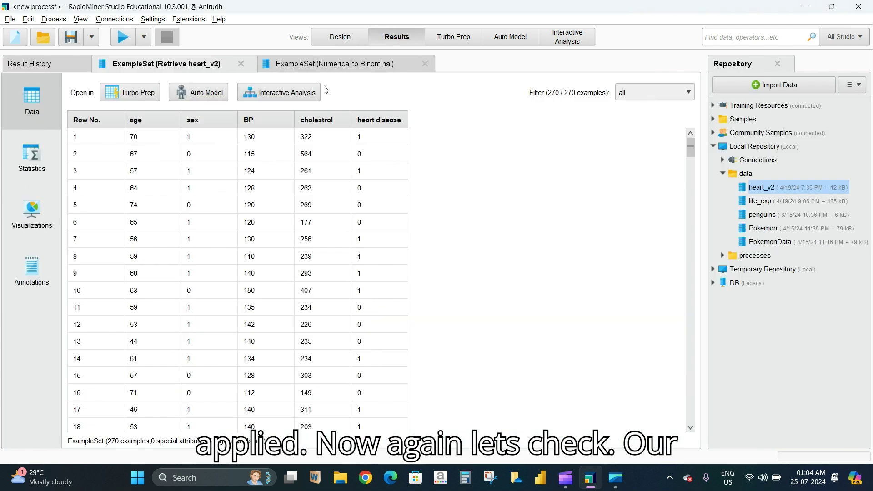
left_click(331, 68)
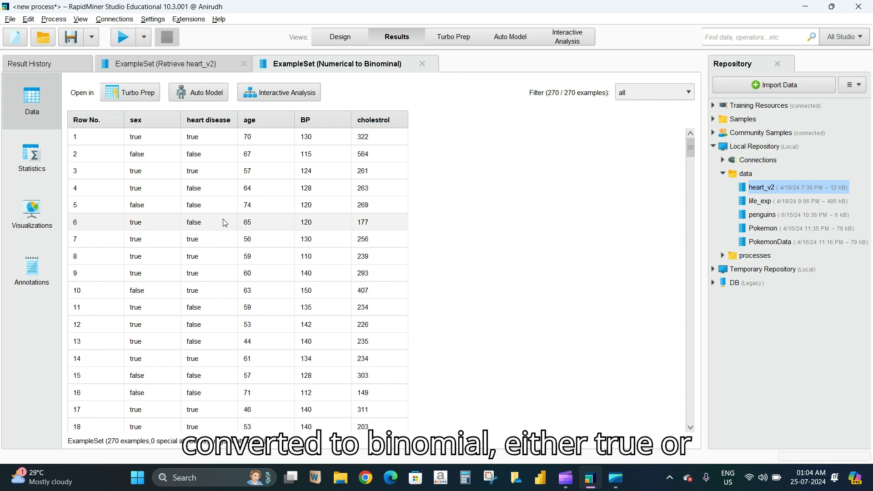
left_click(340, 37)
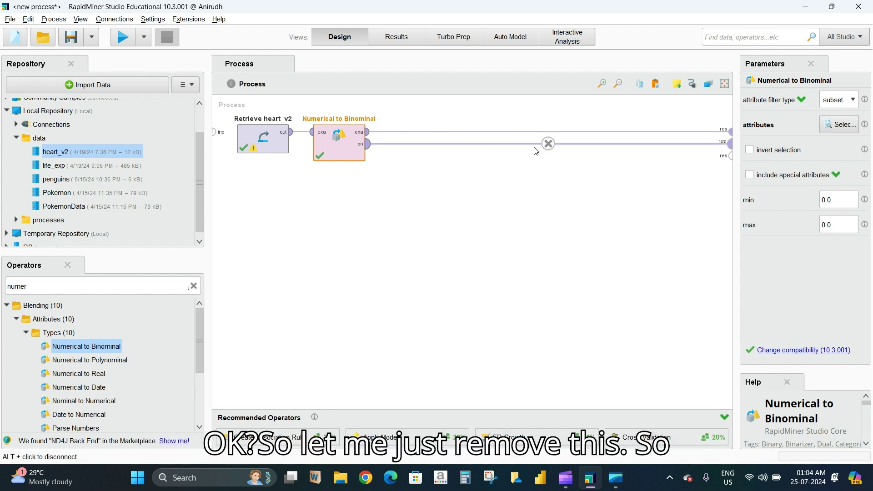
left_click(549, 144)
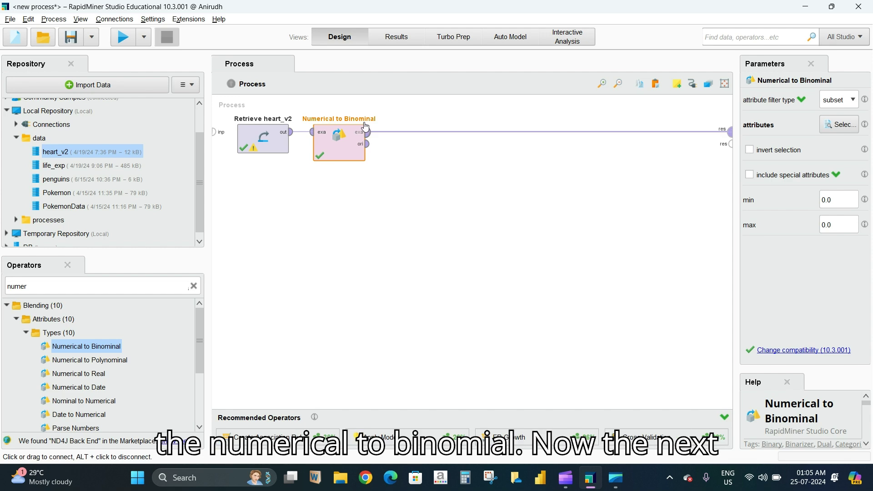
- Add a Select Attributes operator after Numerical to Binominal, on the connection leading to the result port
double_click(50, 286)
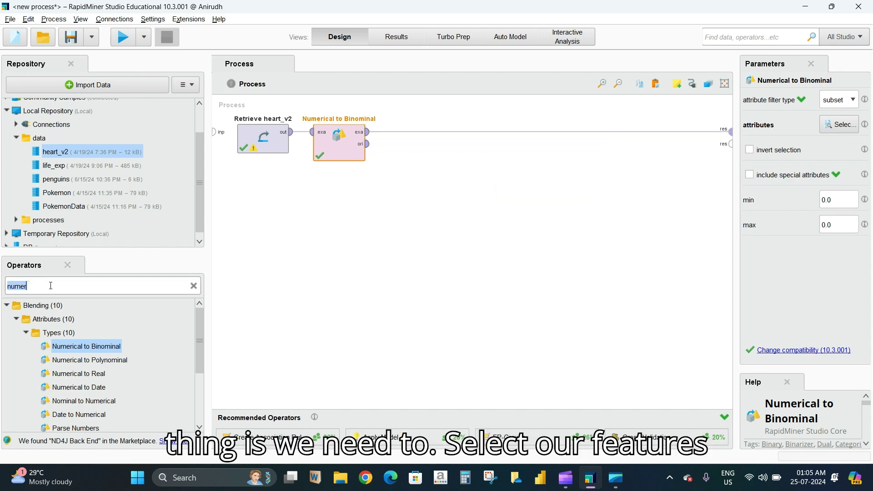
key("BackSpace")
type("select")
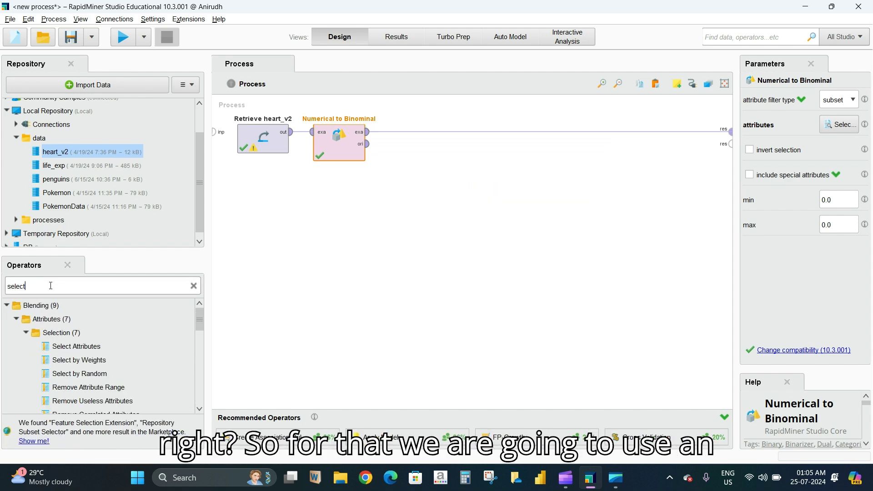
left_click_drag(83, 350, 417, 139)
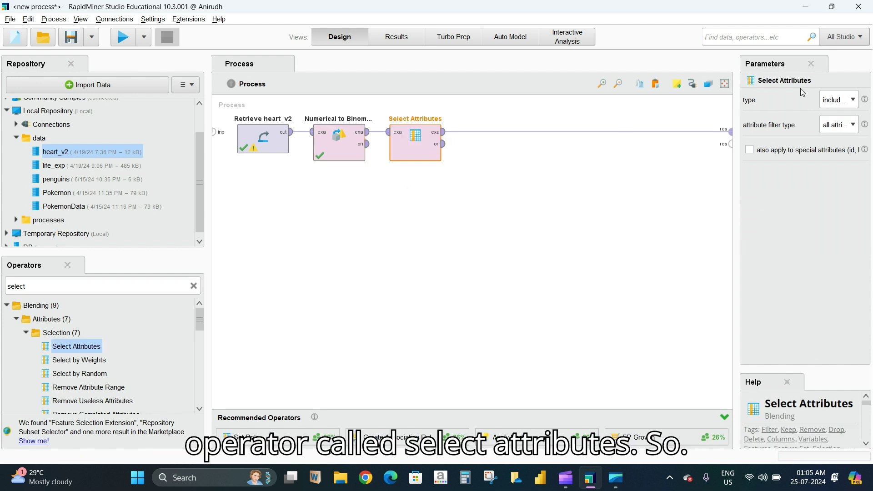
- Try switching the Select Attributes filter to a subset and open its attribute selection
left_click(852, 104)
left_click(850, 114)
left_click(852, 128)
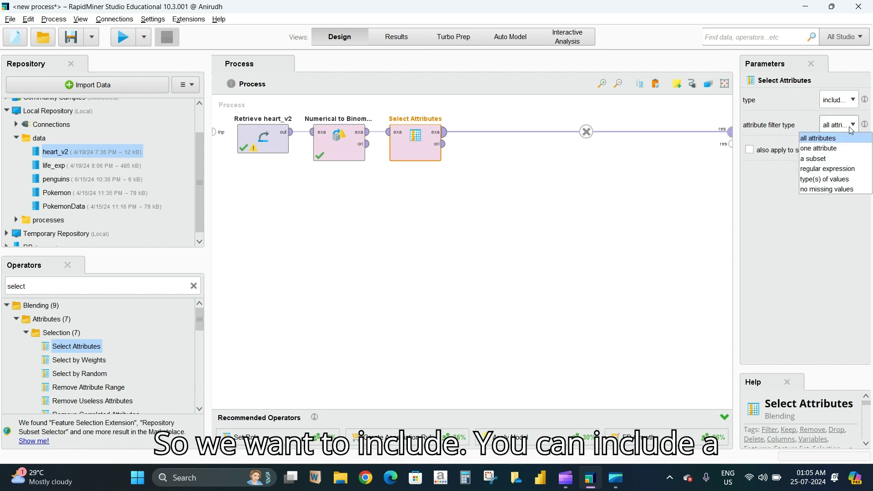
left_click(837, 159)
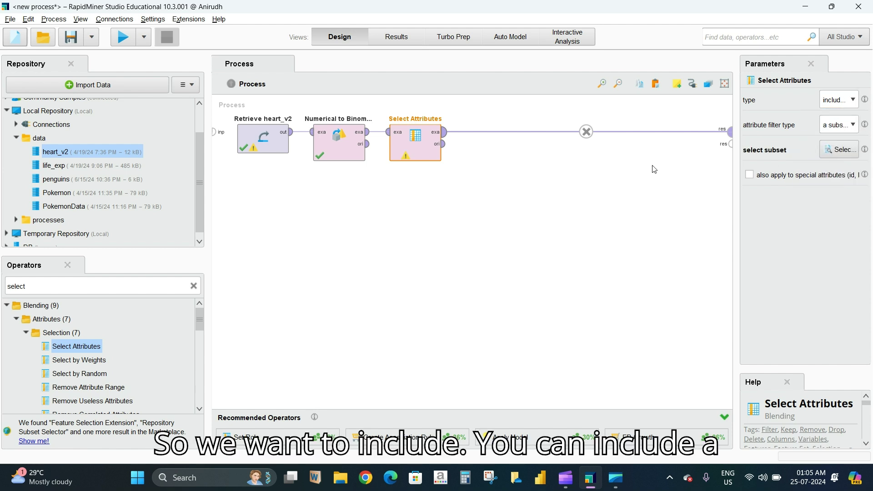
left_click(838, 150)
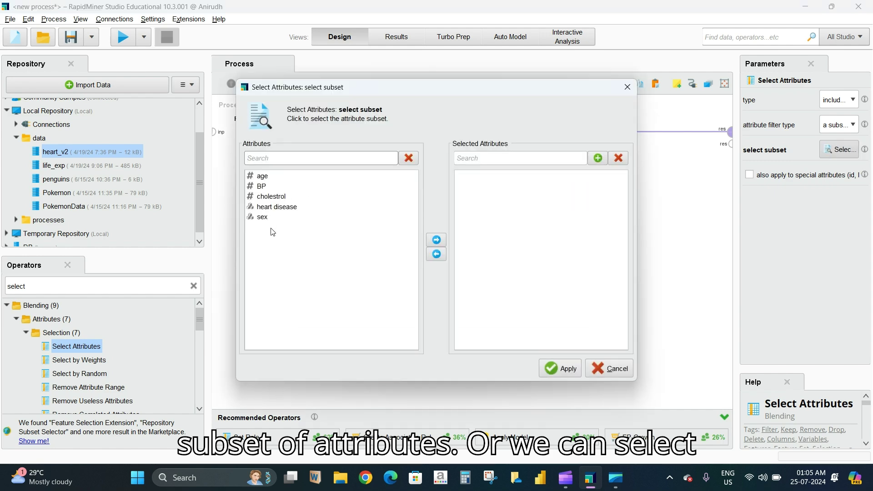
left_click(576, 371)
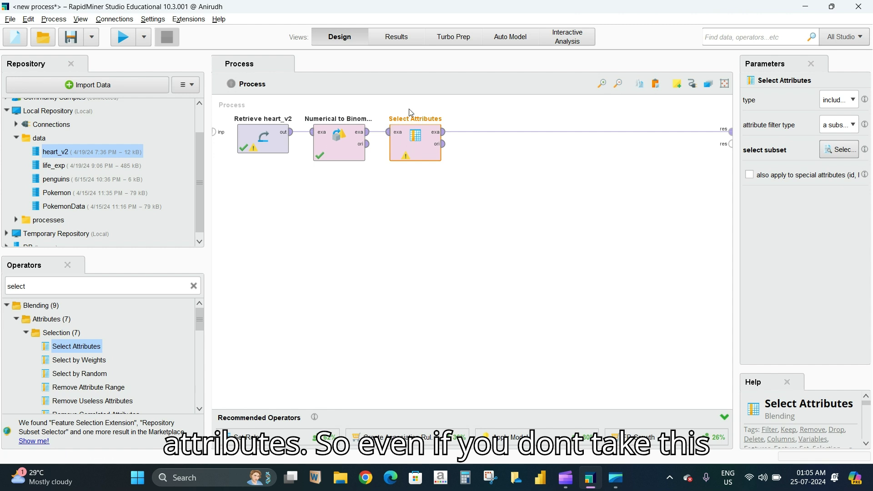
- Set the Select Attributes filter type to all attributes, keeping the type as include attributes
left_click(853, 100)
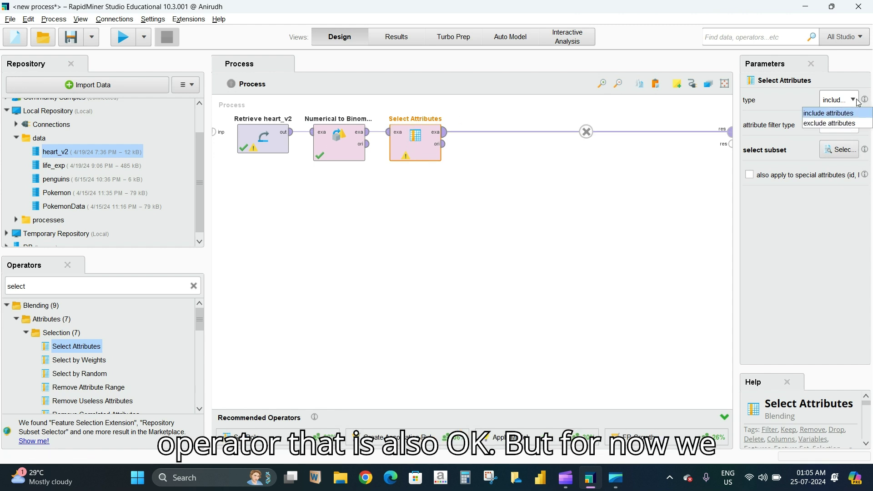
left_click(853, 99)
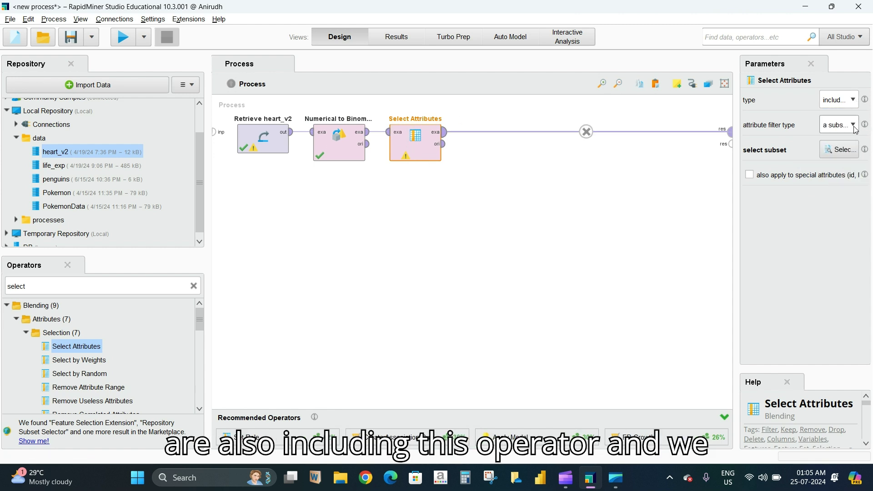
left_click(853, 125)
left_click(843, 137)
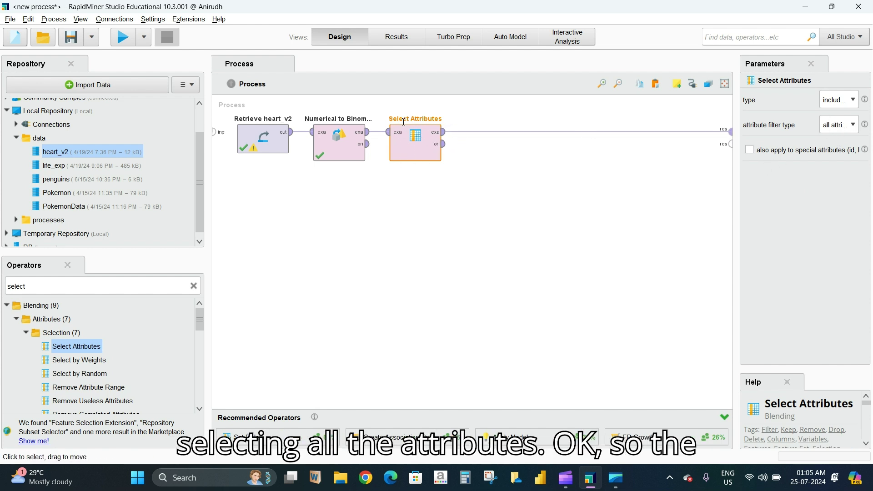
- Add a Set Role operator after Select Attributes, on the connection leading to the result port
double_click(38, 285)
key("BackSpace")
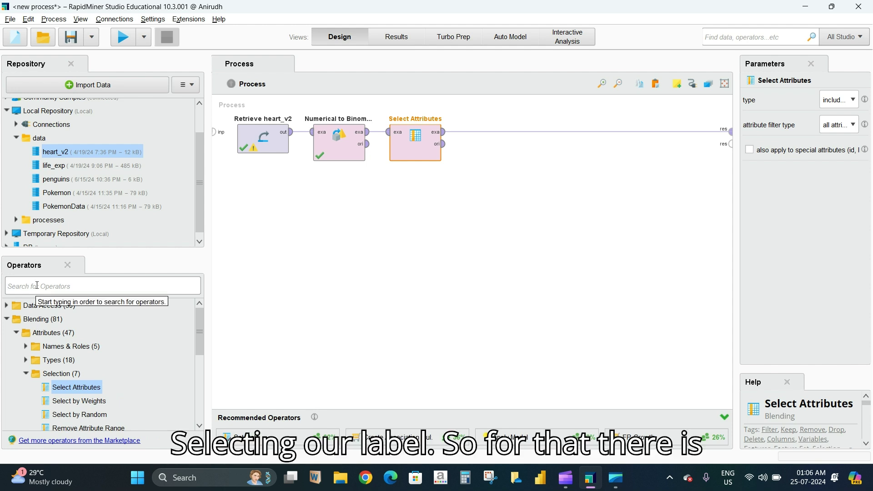
type("set role")
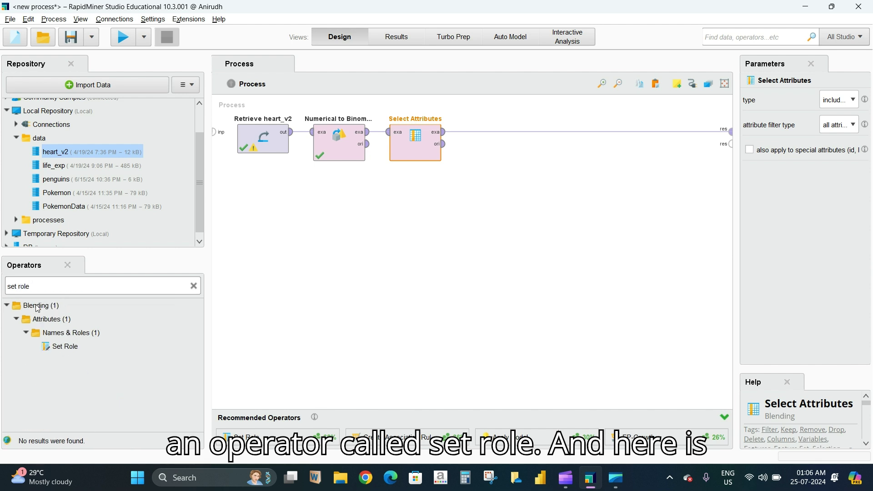
left_click_drag(64, 348, 490, 202)
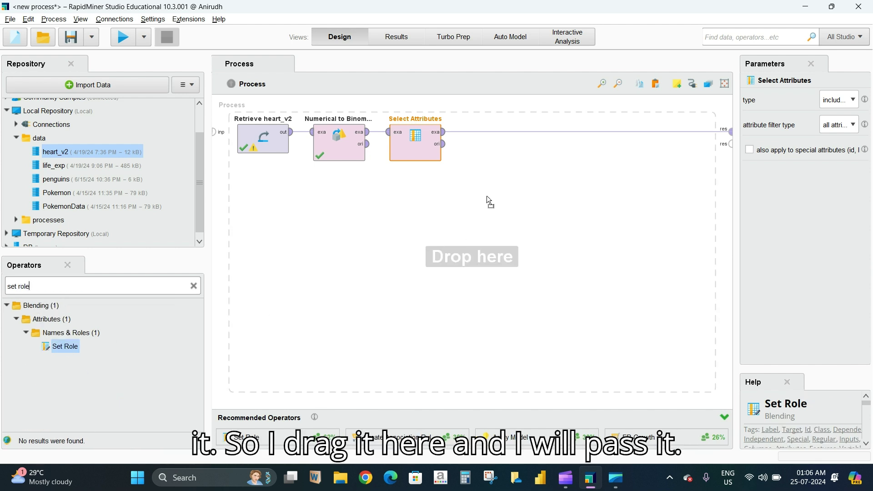
left_click_drag(498, 132, 498, 136)
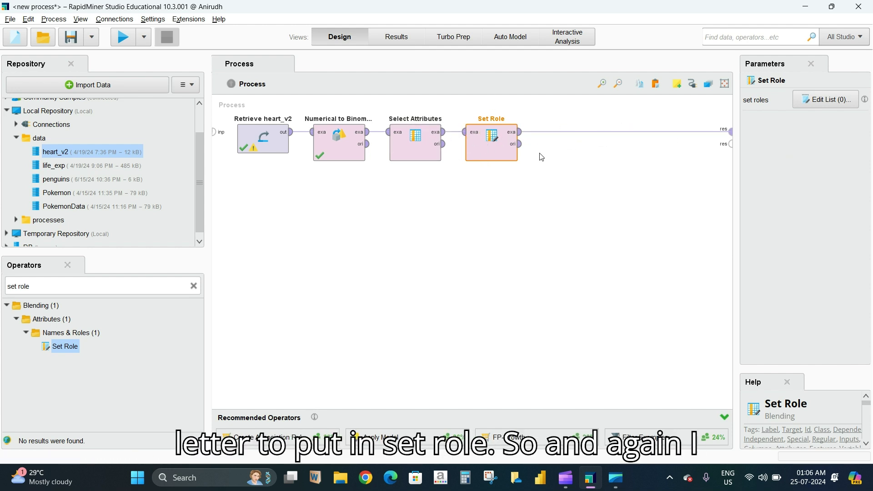
- Assign the label role to the heart disease attribute in Set Role, and run the process to check the label column
left_click(826, 99)
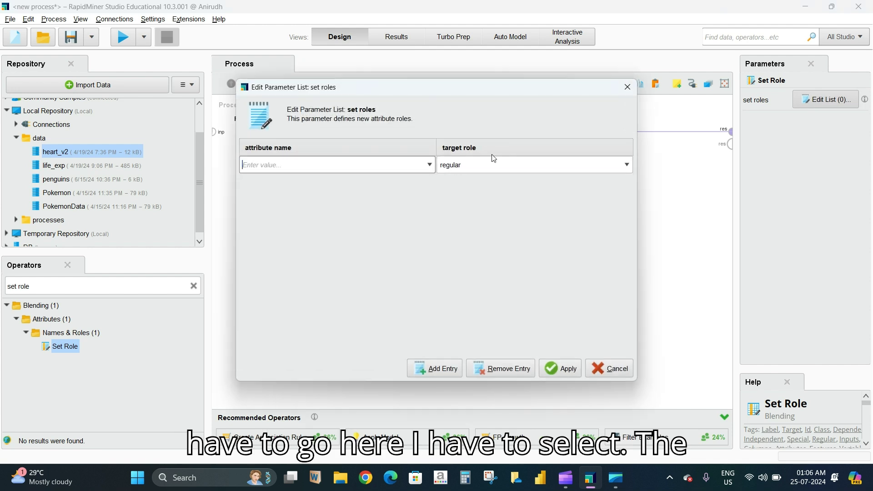
left_click(554, 166)
scroll(548, 195, "down", 2)
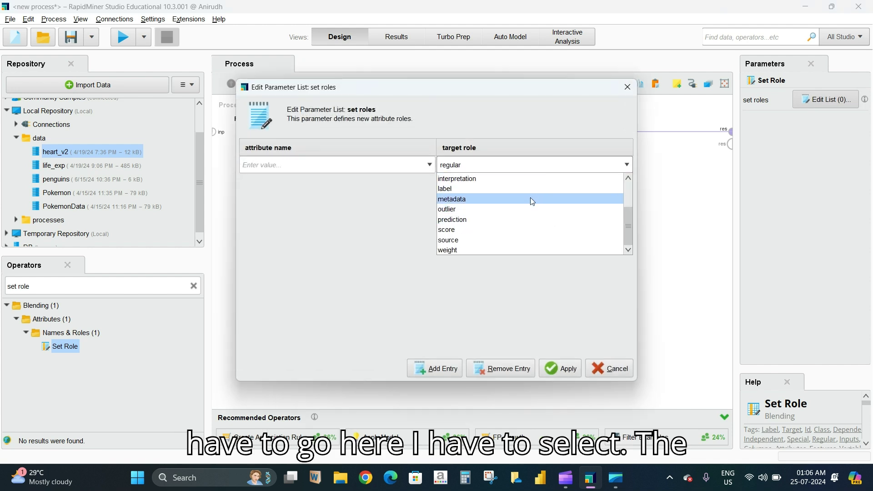
left_click(530, 189)
left_click(430, 165)
left_click(399, 208)
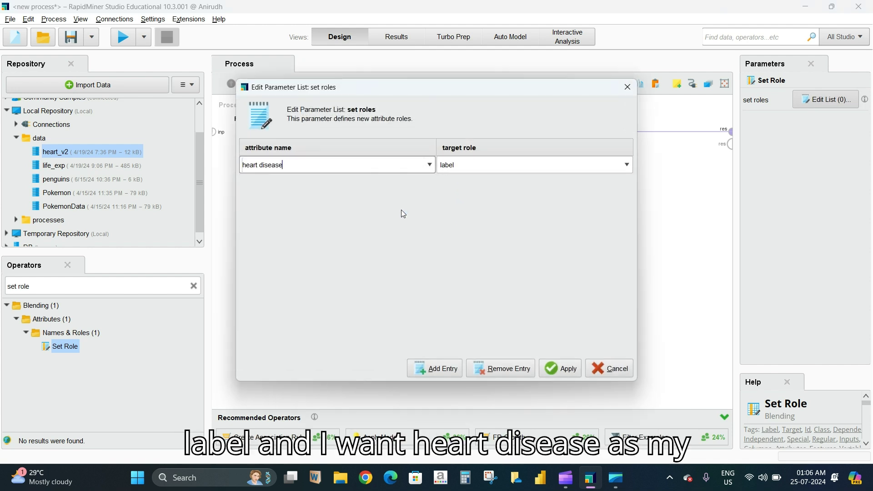
left_click(566, 370)
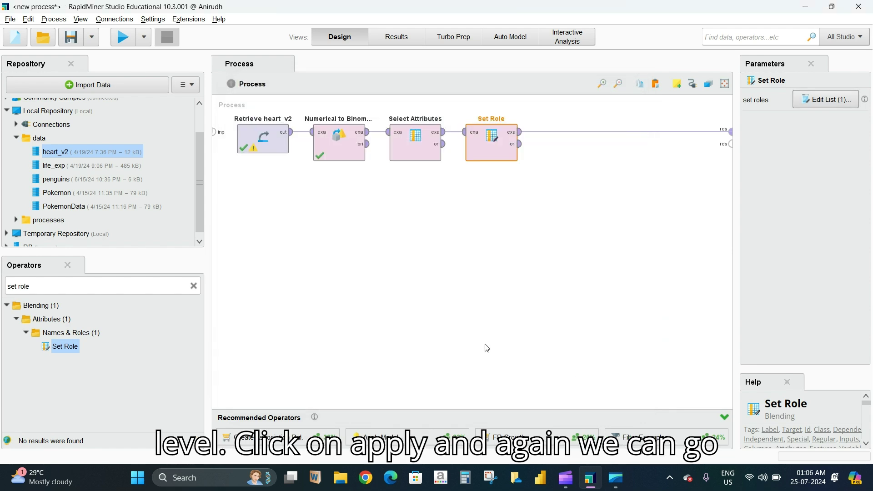
left_click(124, 37)
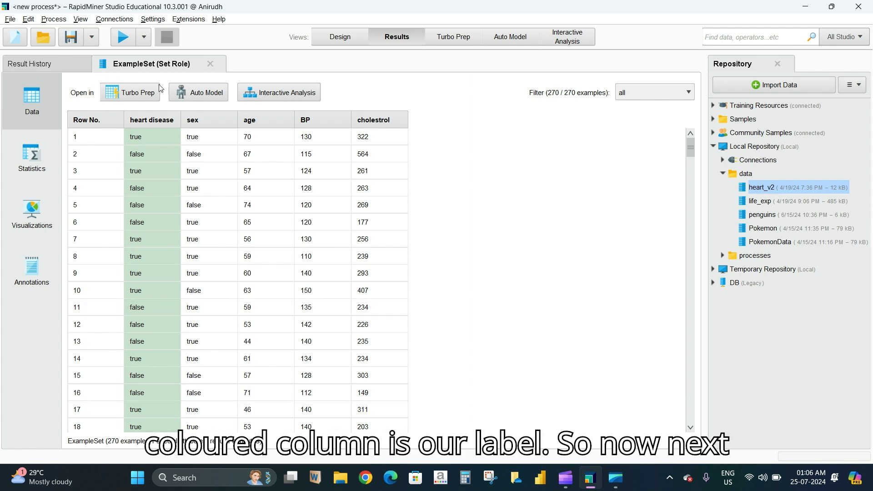
left_click(344, 44)
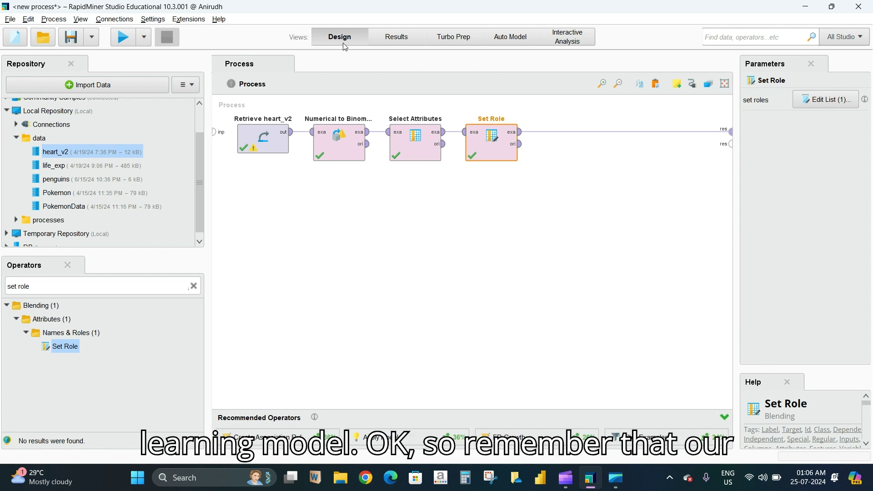
- Add a Split Data operator to the process just after Set Role
left_click(98, 287)
key("BackSpace")
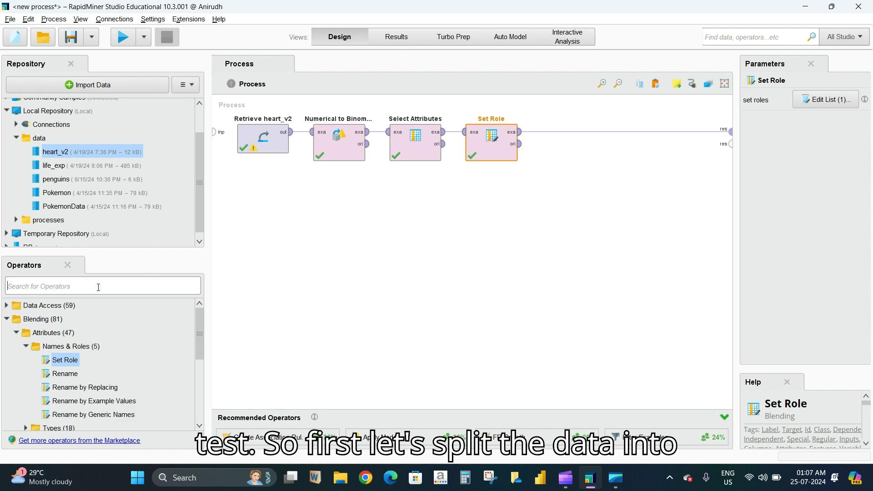
type("split")
mouse_move(64, 346)
left_mouse_down()
mouse_move(73, 362)
mouse_move(62, 349)
left_mouse_up()
left_click_drag(594, 158, 567, 151)
- Disconnect Set Role from the result port and connect its example set output to the Split Data input
left_click(532, 137)
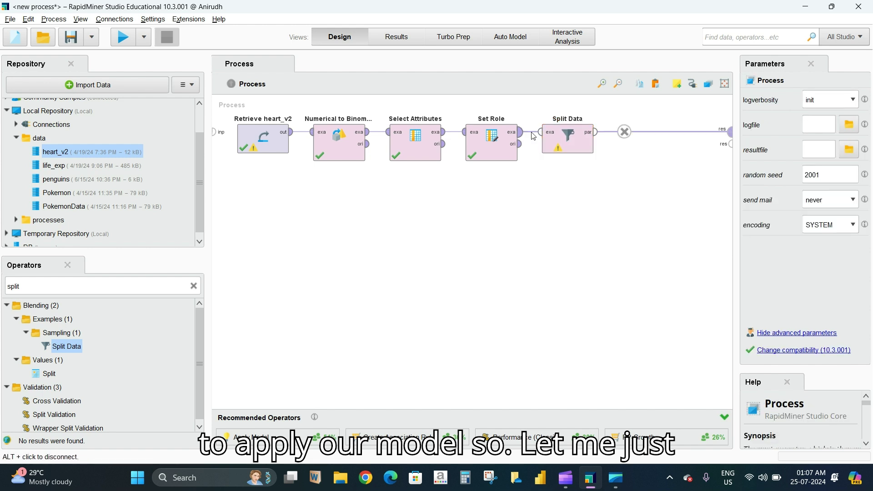
mouse_move(568, 142)
left_mouse_down()
mouse_move(604, 145)
mouse_move(605, 207)
mouse_move(590, 136)
left_mouse_up()
left_click(549, 131)
left_click(620, 138)
left_click(519, 132)
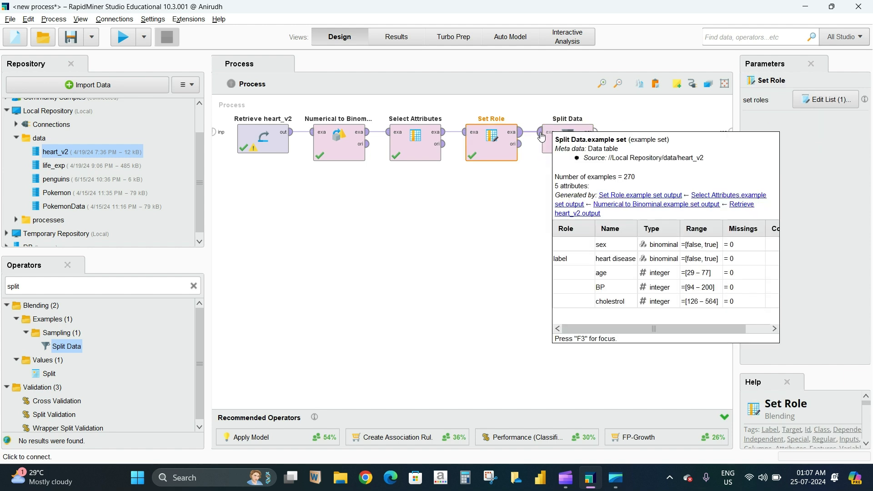
left_click(541, 137)
- Set the sampling type of Split Data to stratified sampling
left_click(571, 139)
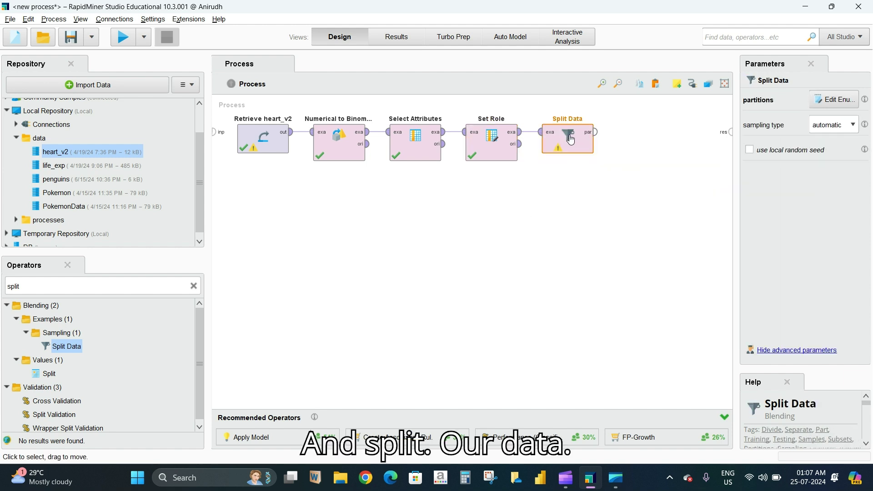
left_click(841, 122)
left_click(845, 163)
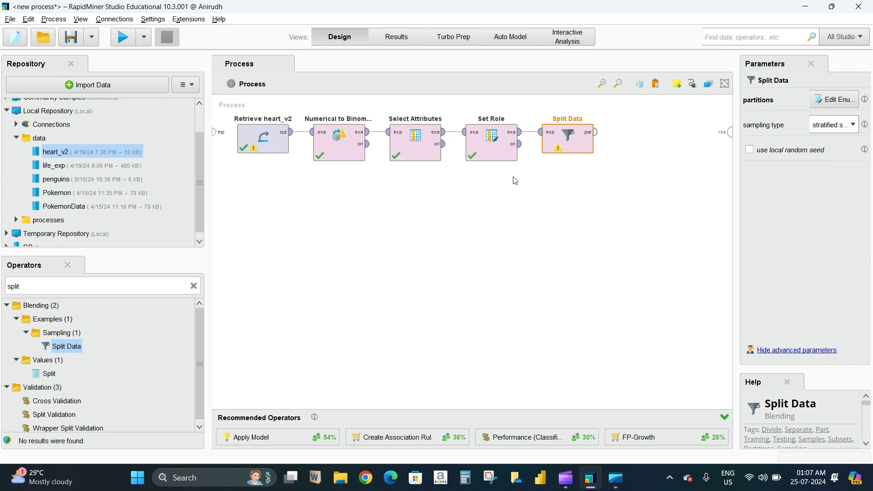
- Define two Split Data partitions with ratios of 0.7 and 0.3
left_click(835, 100)
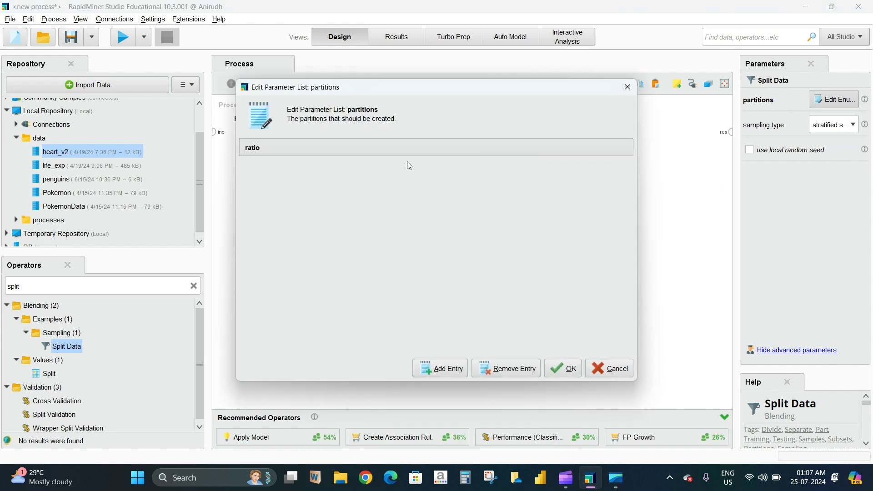
left_click(442, 369)
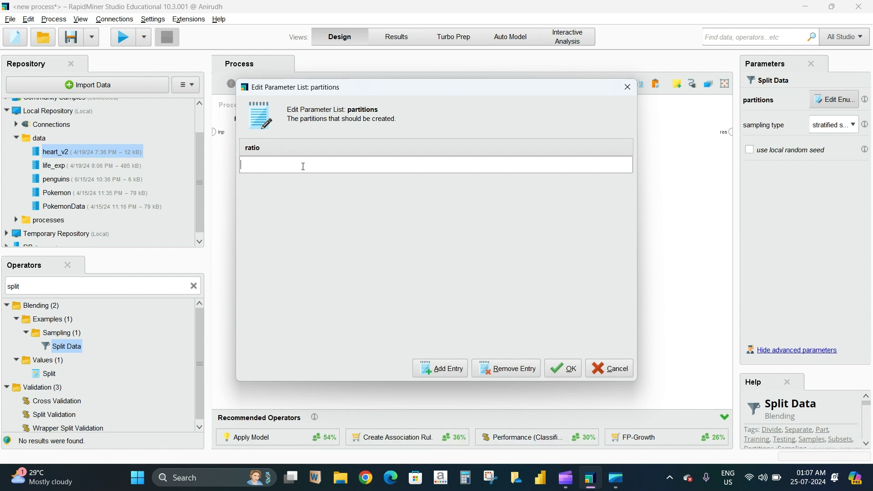
type("0.7")
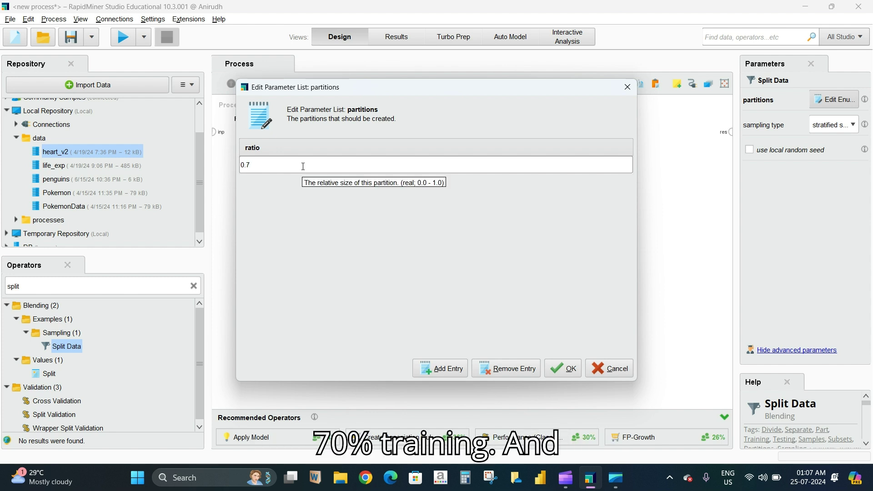
left_click(441, 368)
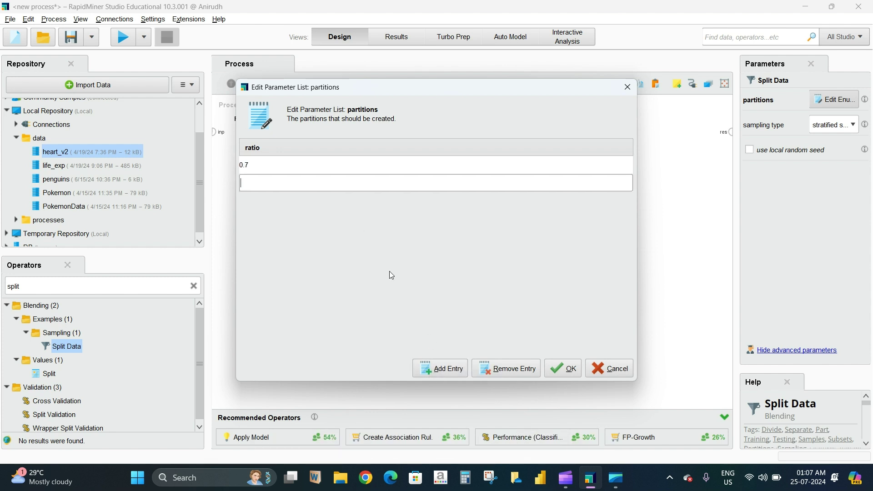
type("0.3")
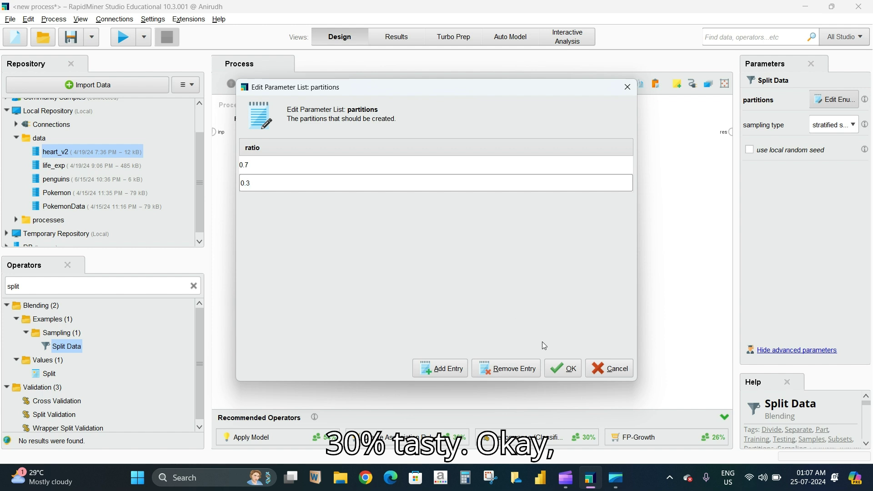
left_click(564, 368)
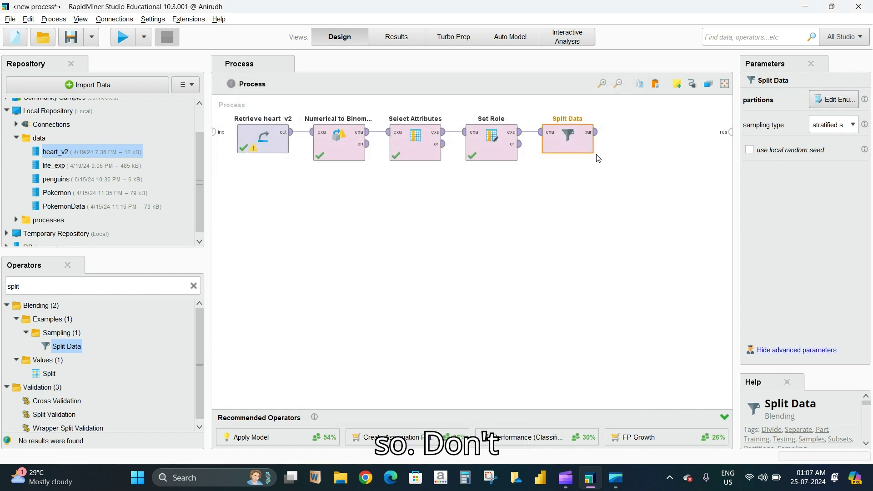
- Connect the first Split Data partition to the result port and run the process to check the split data
left_click(596, 132)
left_click(725, 137)
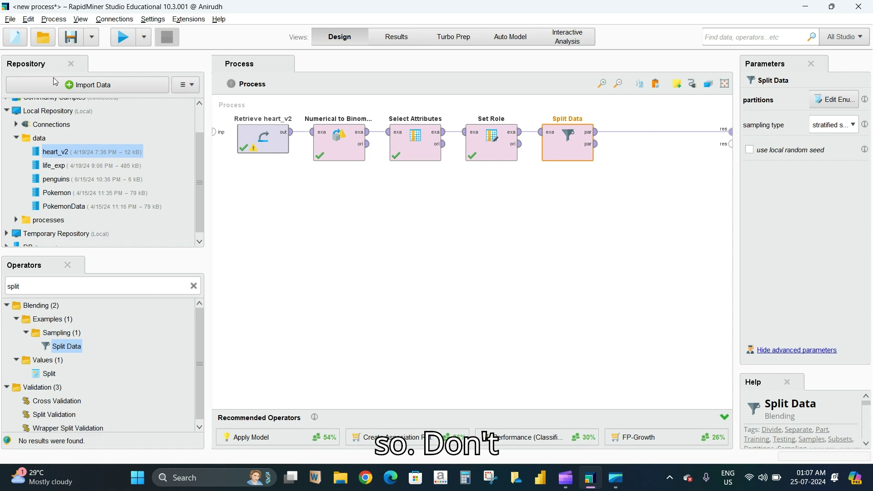
left_click(130, 39)
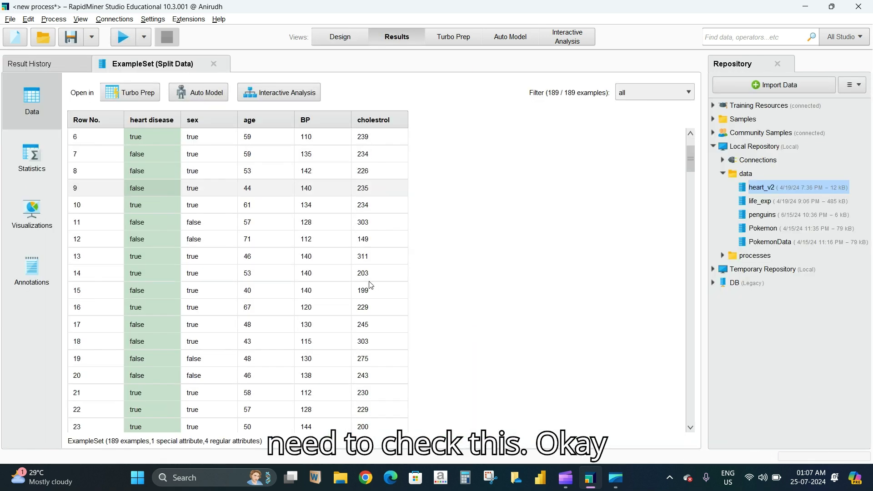
left_click(362, 41)
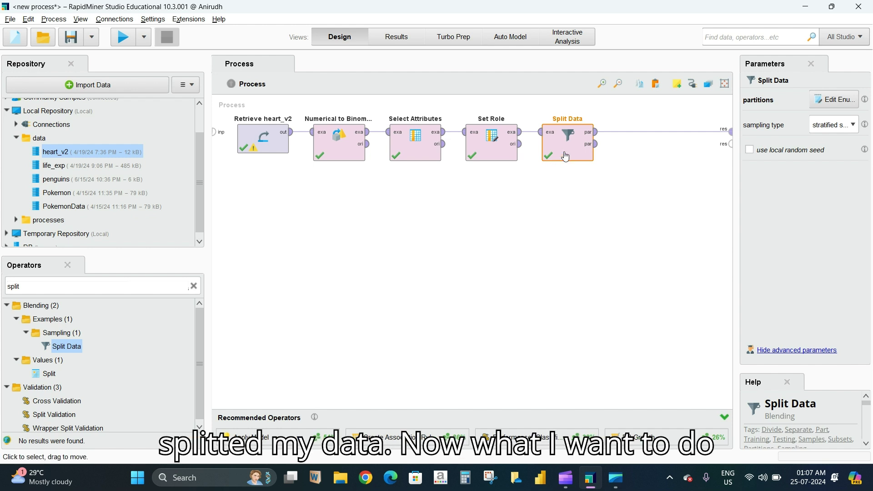
- Add a Deep Learning operator below and beyond Split Data in the process
double_click(32, 286)
key("BackSpace")
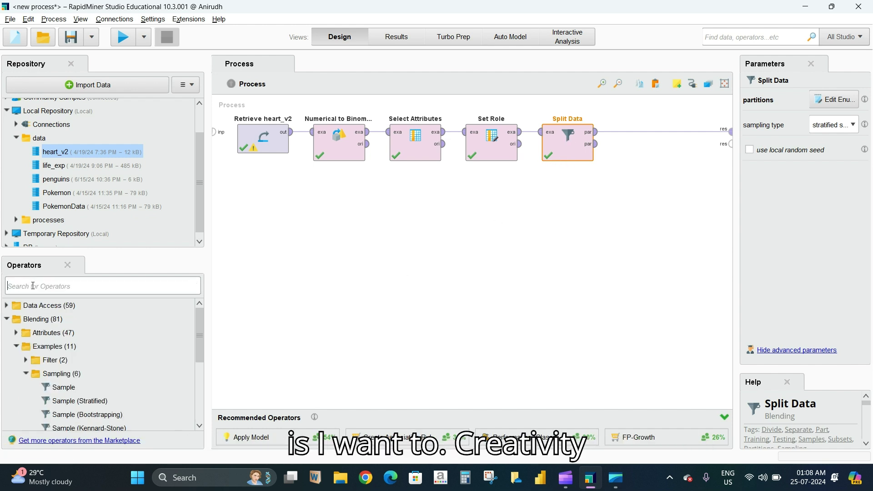
type("deep")
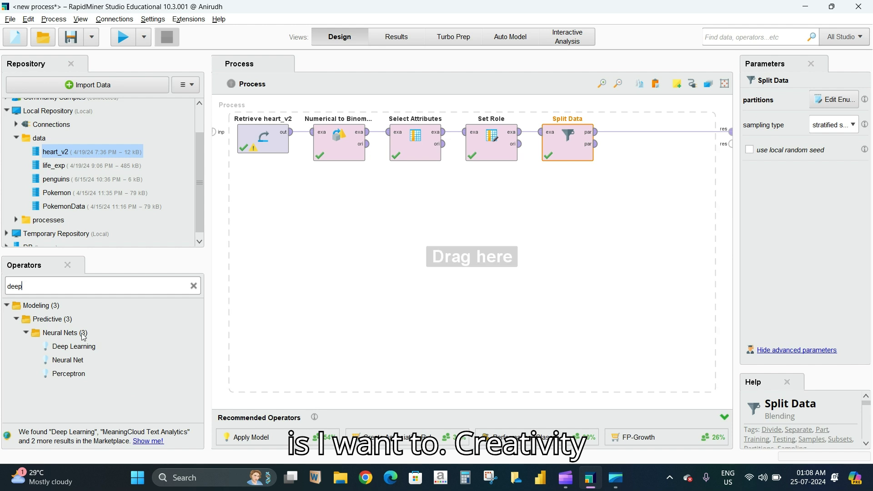
left_click_drag(89, 347, 258, 336)
left_click_drag(590, 231, 643, 213)
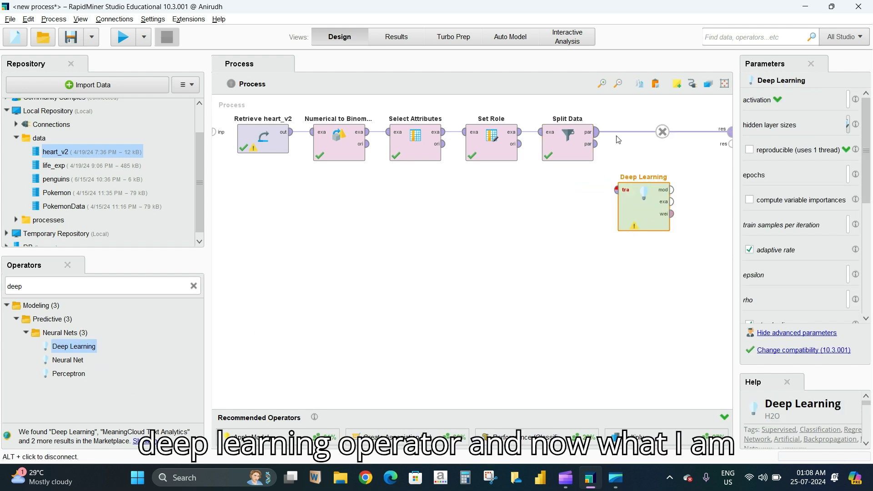
- Disconnect Split Data from the result port and connect its first partition to the training input of Deep Learning
left_click(664, 136)
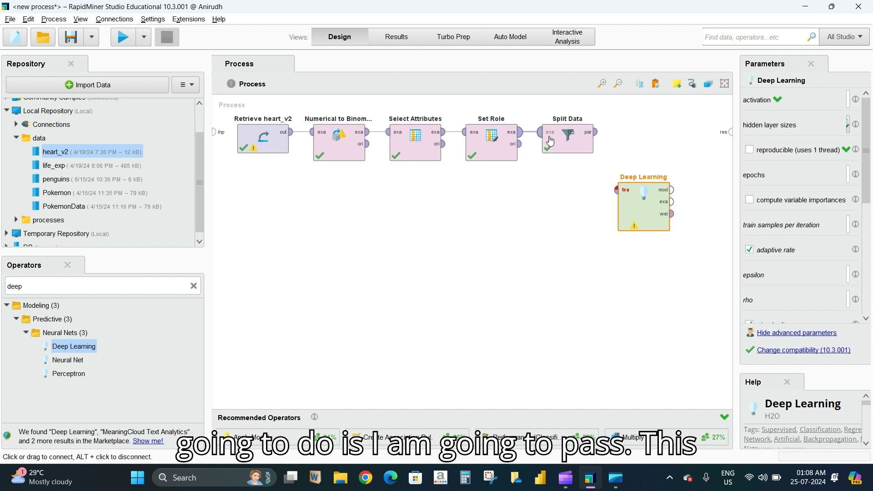
left_click(590, 142)
left_click_drag(595, 132, 616, 190)
left_click_drag(636, 222, 635, 192)
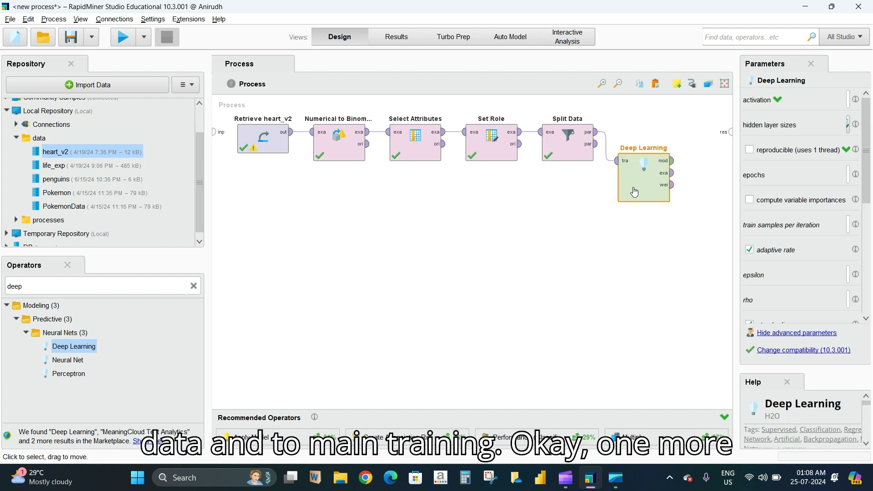
- Add an Apply Model operator below Deep Learning and connect the Deep Learning model output to its model input
double_click(50, 287)
type("apply")
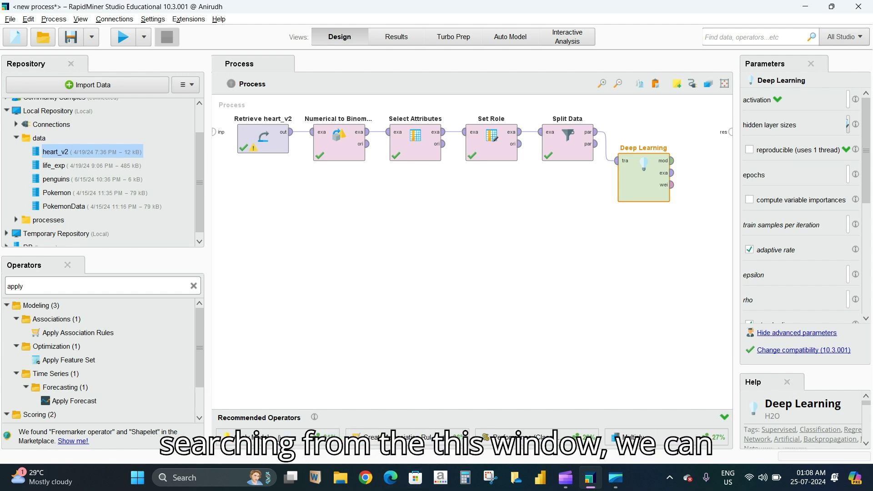
left_click_drag(286, 435, 288, 432)
left_click_drag(560, 263, 640, 259)
left_click_drag(671, 162, 664, 281)
- Search the operators for performance and add Performance (Binominal Classification) to the process beside Apply Model
left_click(54, 289)
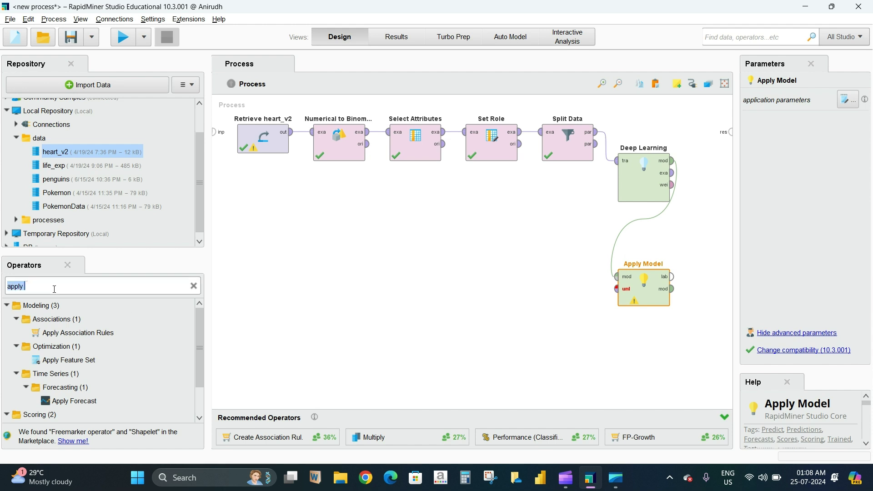
key("BackSpace")
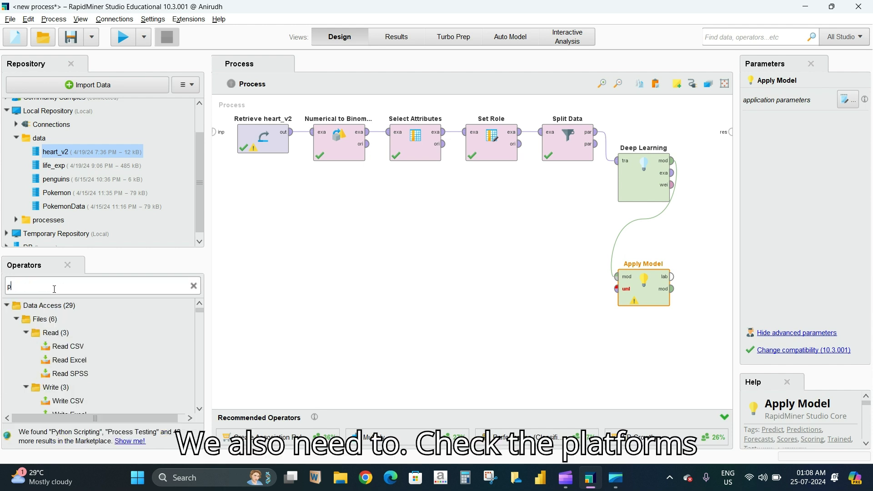
type("perf")
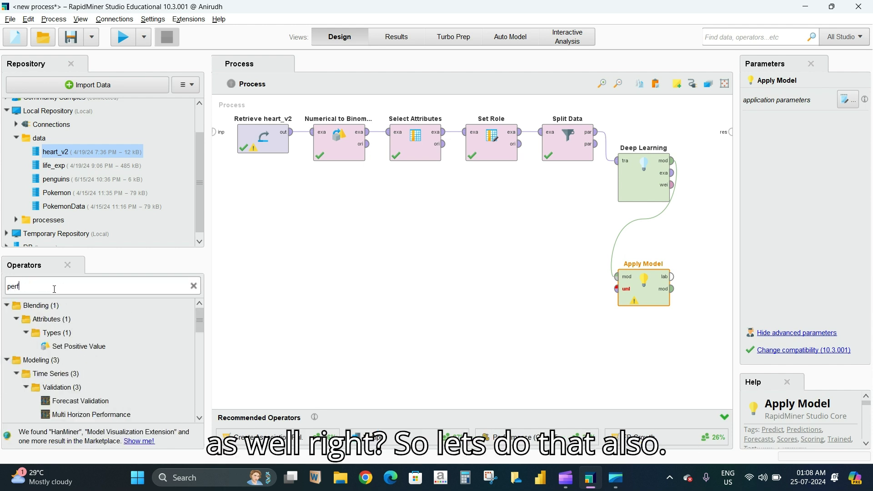
type("orma")
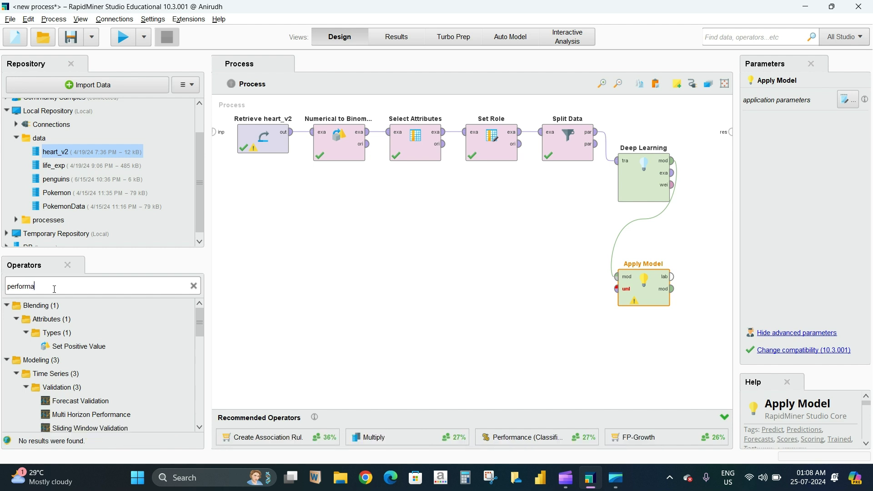
type("ce")
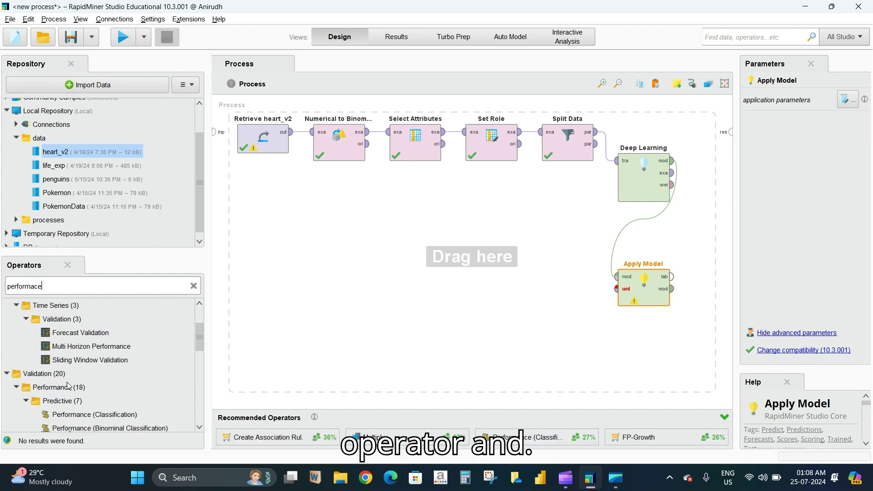
left_click(17, 388)
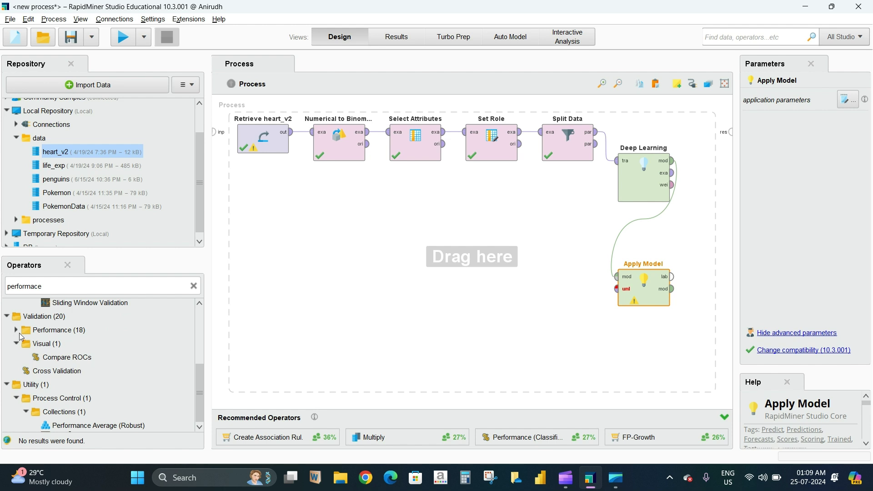
left_click(18, 331)
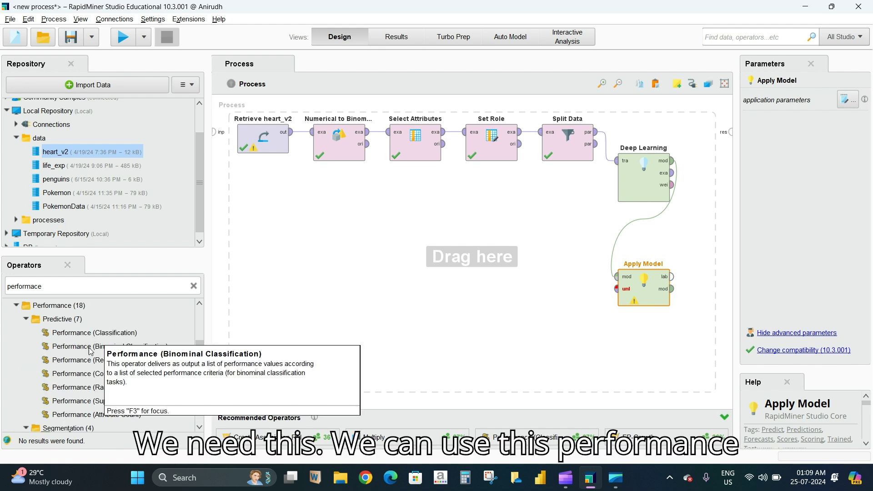
left_click_drag(81, 350, 129, 355)
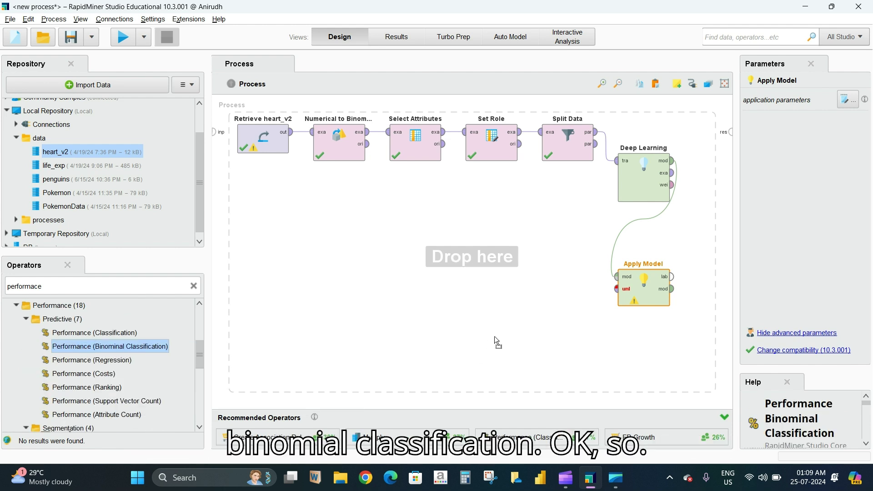
left_click_drag(495, 340, 564, 258)
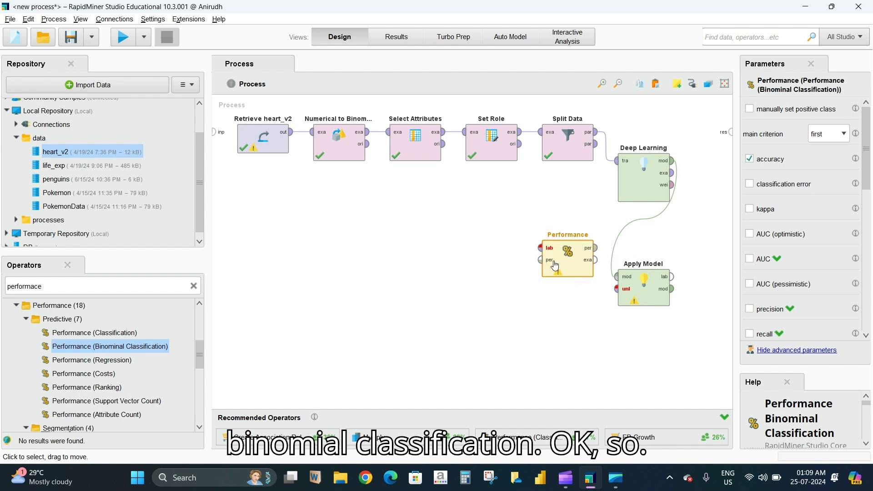
- Shift Apply Model away from Performance and connect the Deep Learning example output to the label input of Performance
left_click(668, 303)
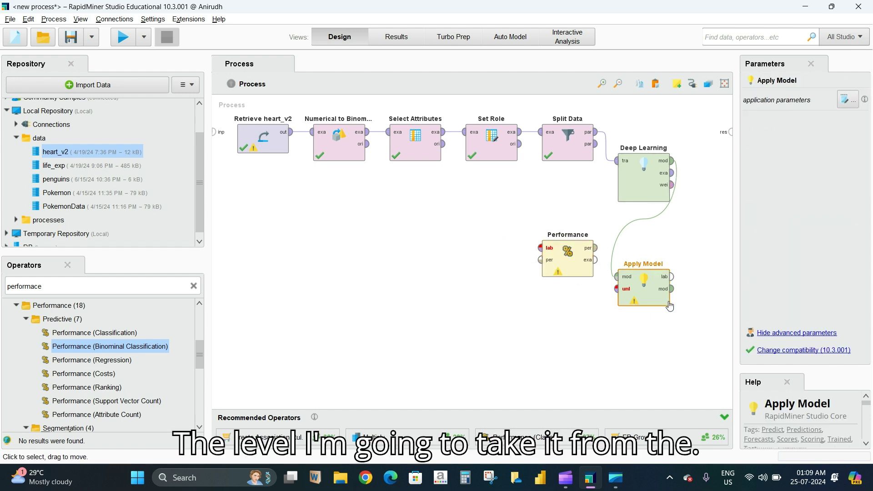
left_click_drag(670, 305, 708, 305)
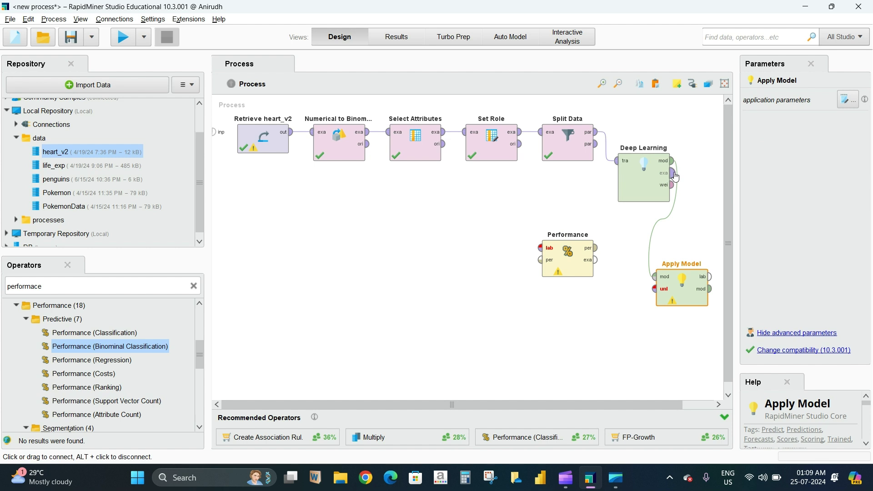
left_click(675, 199)
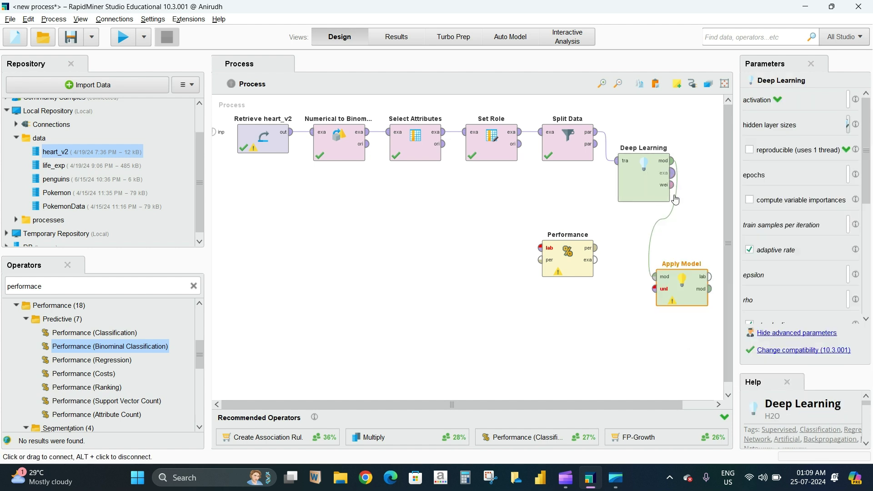
left_click_drag(672, 174, 540, 248)
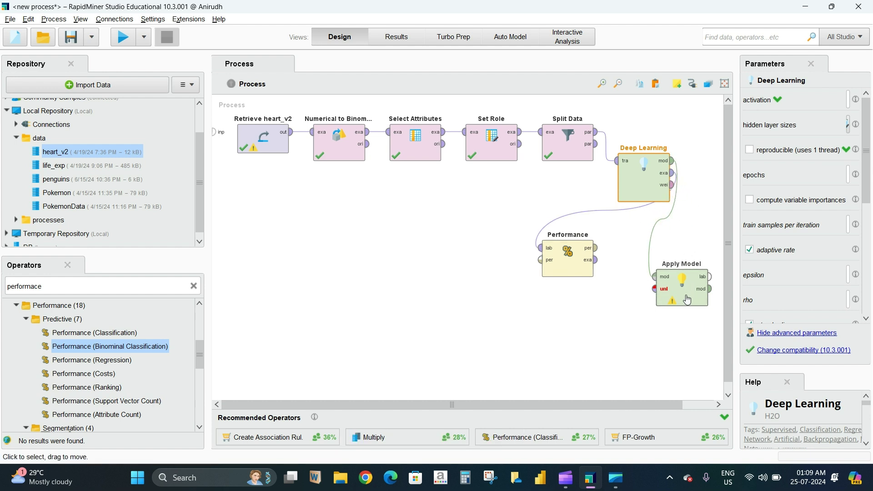
- Rearrange the operators, placing Apply Model beside Split Data, Deep Learning below Set Role and Performance beneath Apply Model
left_click_drag(679, 300, 664, 266)
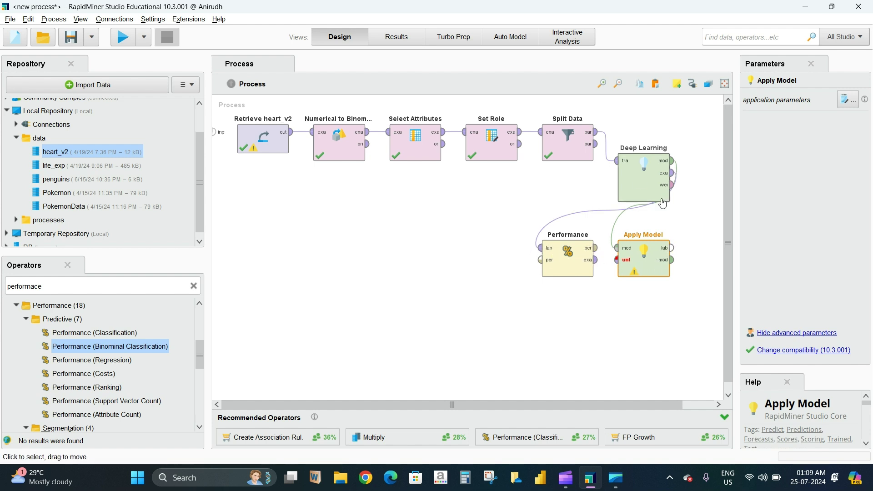
key("ctrl+z")
key("ctrl+z")
key("ctrl+z")
key("ctrl+z")
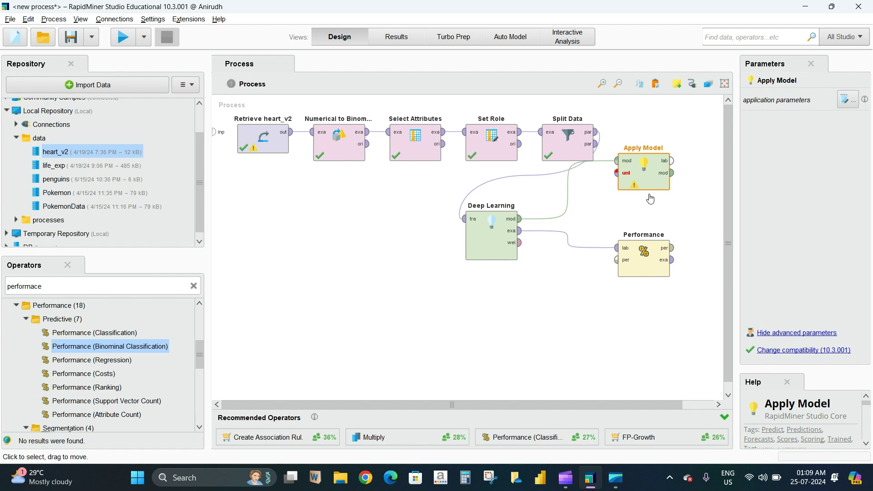
left_click_drag(644, 266, 627, 289)
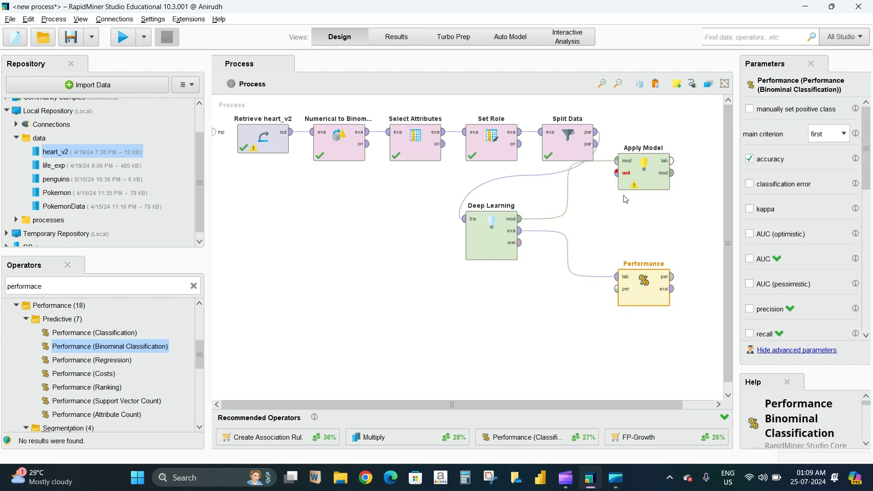
- Remake the link from the Deep Learning example output to the Performance label input and connect the performance output to the first result port
left_click(567, 252)
left_click(519, 231)
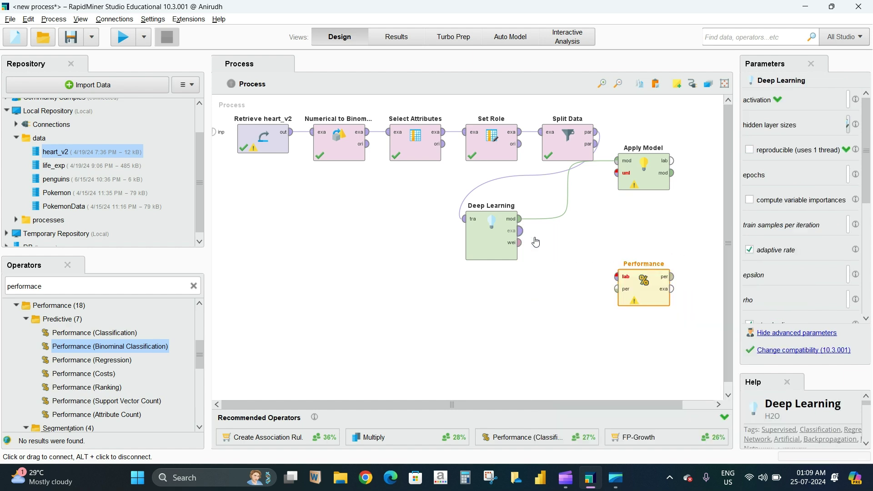
left_click(618, 278)
left_click_drag(664, 291, 721, 131)
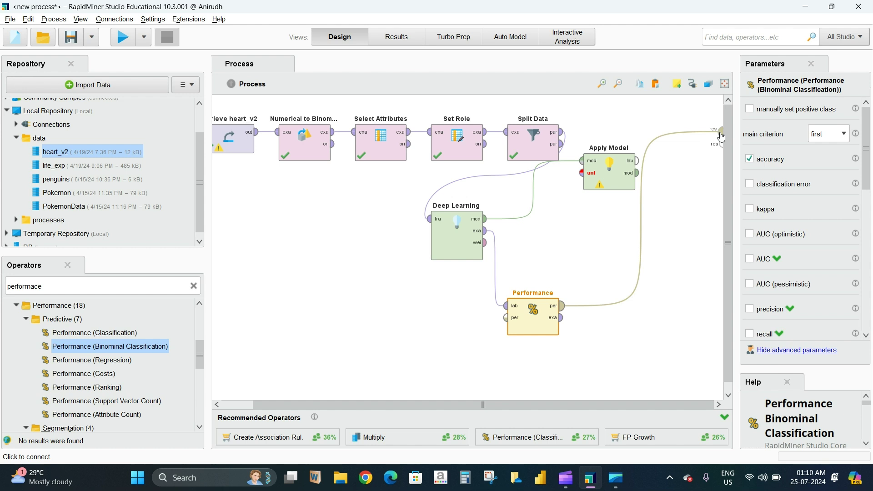
left_click(563, 319)
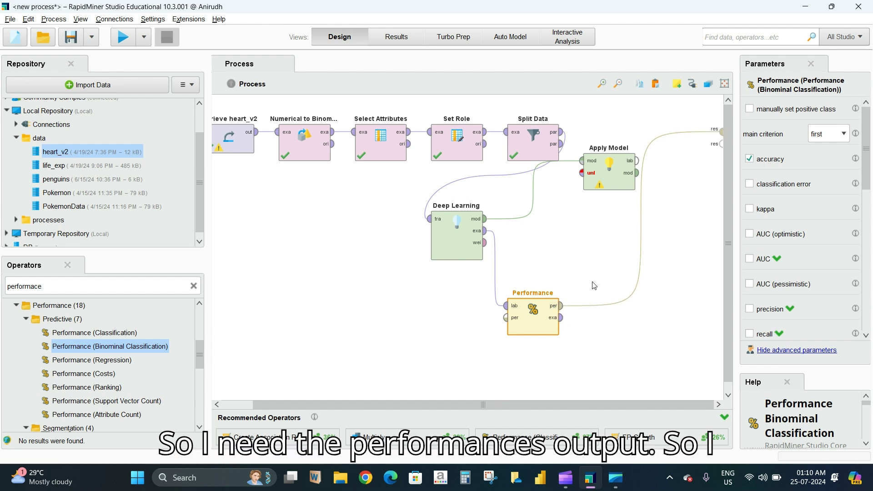
left_click(583, 163)
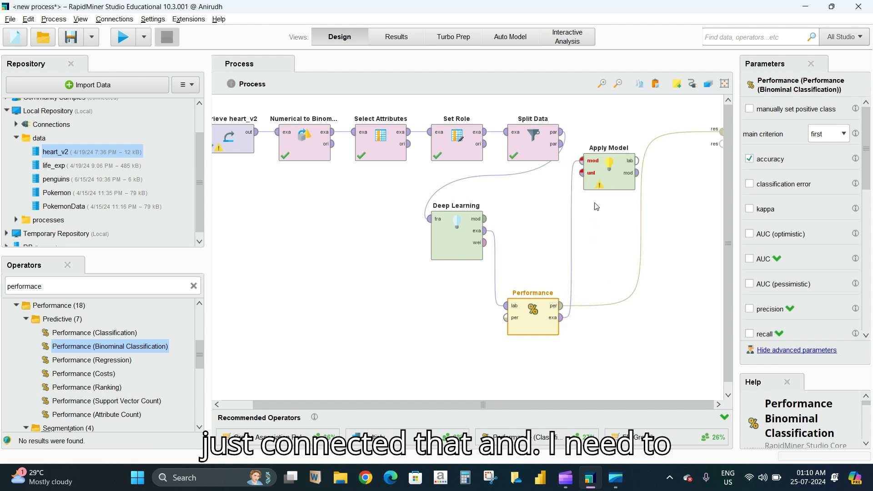
left_click(570, 242, "alt")
- Connect the Performance example output to Apply Model's unlabelled data input and the Deep Learning model output to its model input
left_click(562, 318)
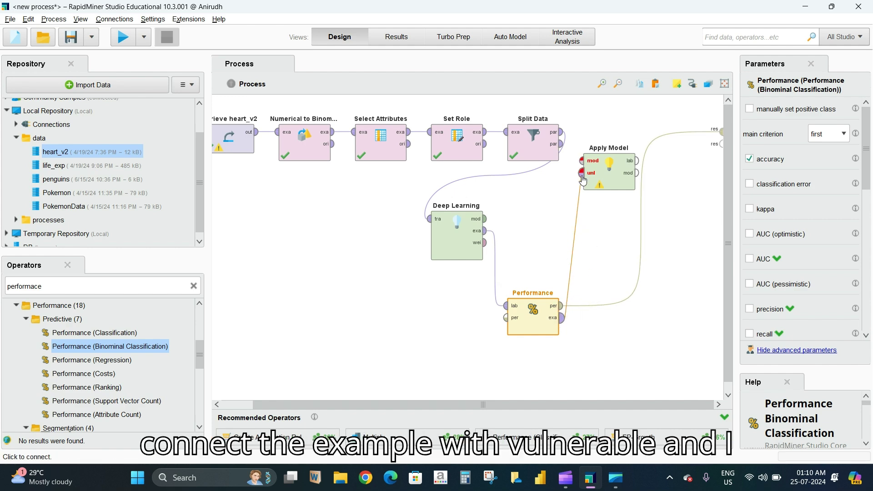
left_click(583, 173)
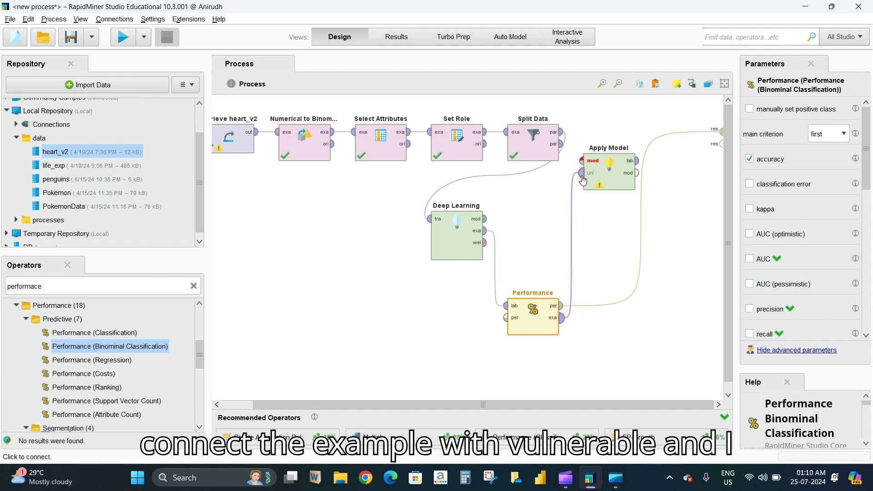
left_click(491, 223)
left_click(582, 160)
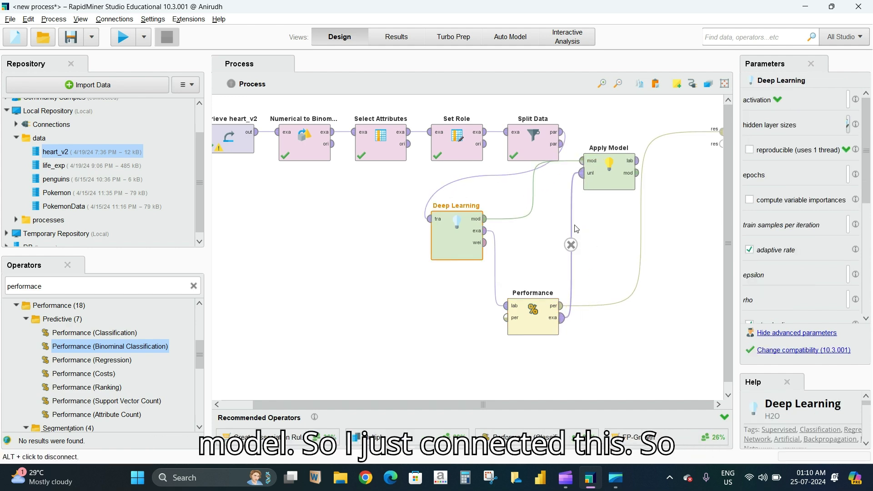
- Connect the model and labelled data outputs of Apply Model to the second and third result ports
left_click(638, 173)
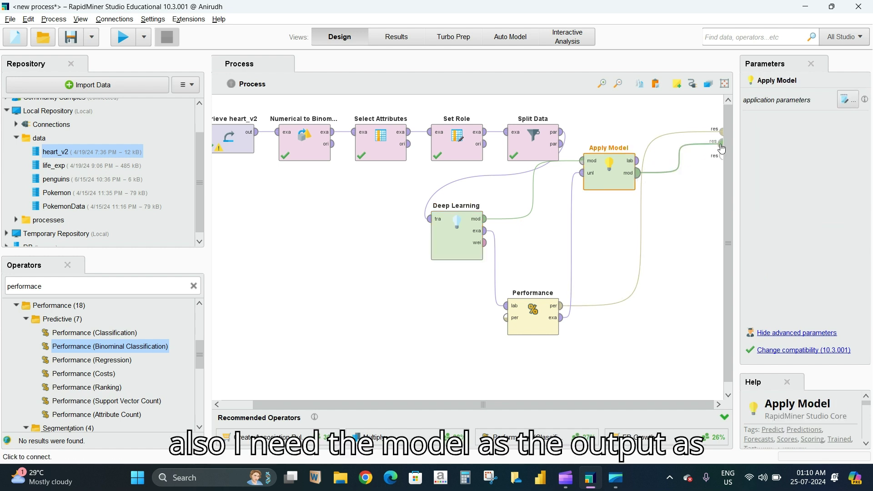
left_click(721, 144)
left_click(638, 161)
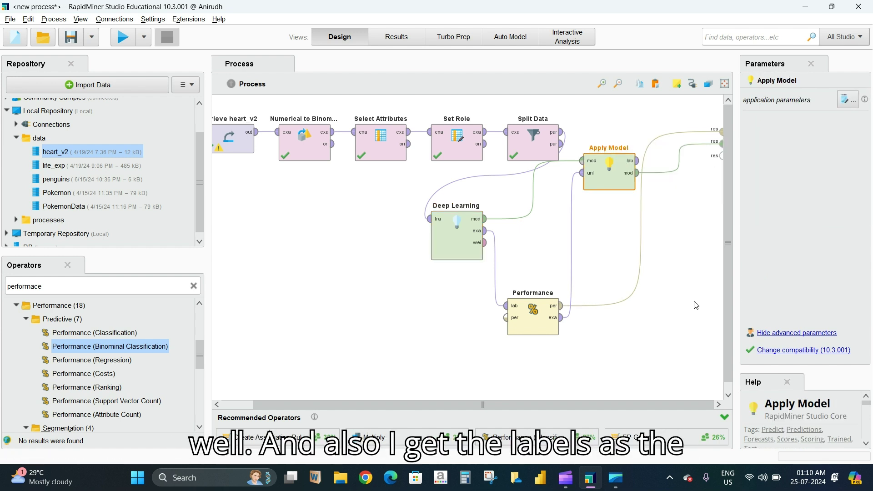
left_click(721, 155)
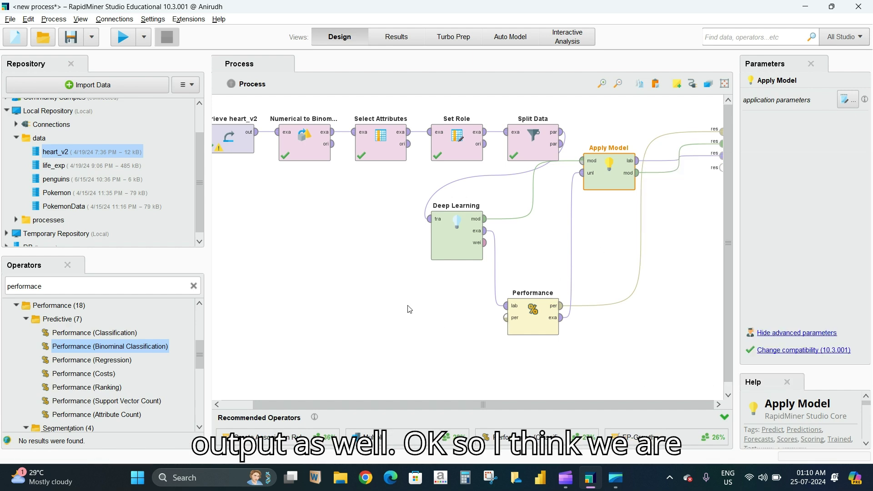
- Run the process, read the additional details of the error on the Performance operator and dismiss it
left_click(126, 45)
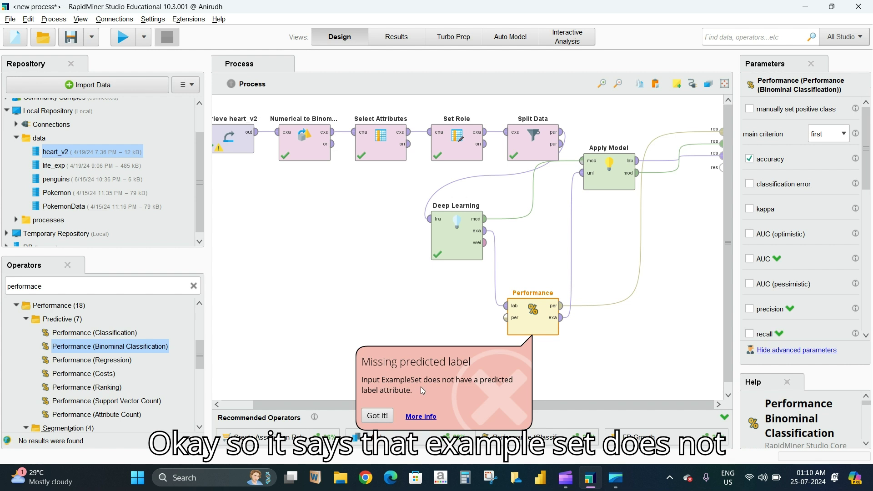
left_click(591, 380)
left_click(421, 416)
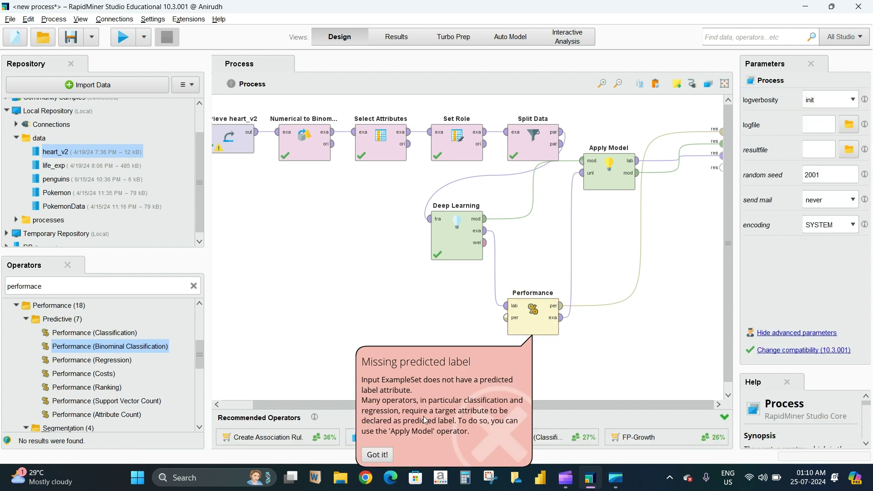
left_click(377, 455)
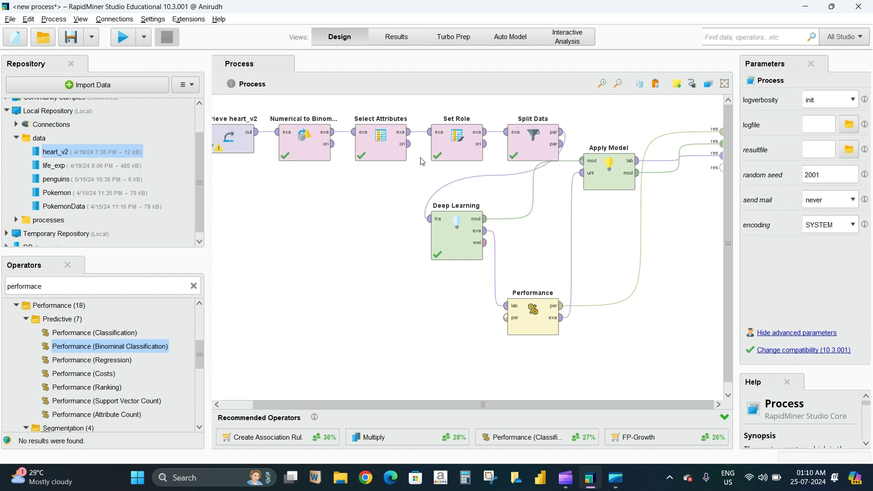
- Try to connect the second Split Data partition to the performance input of Performance, with Deep Learning moved directly under Split Data
left_click_drag(462, 238, 523, 219)
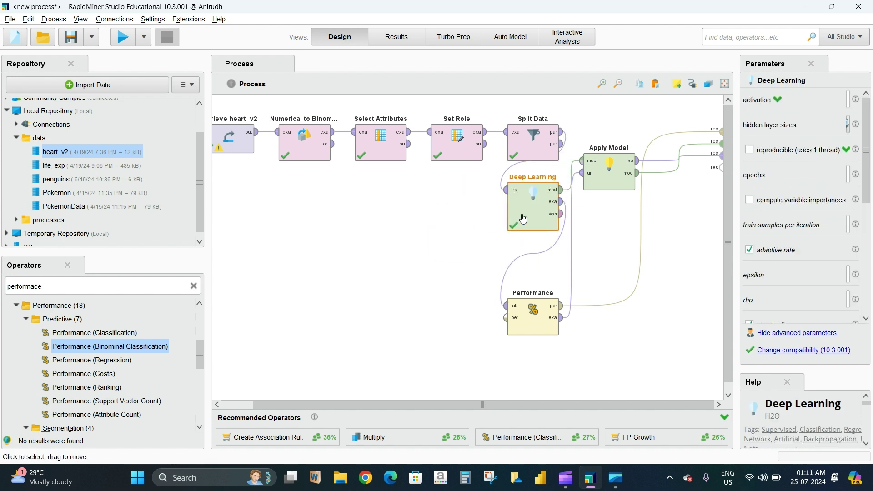
left_click(537, 145)
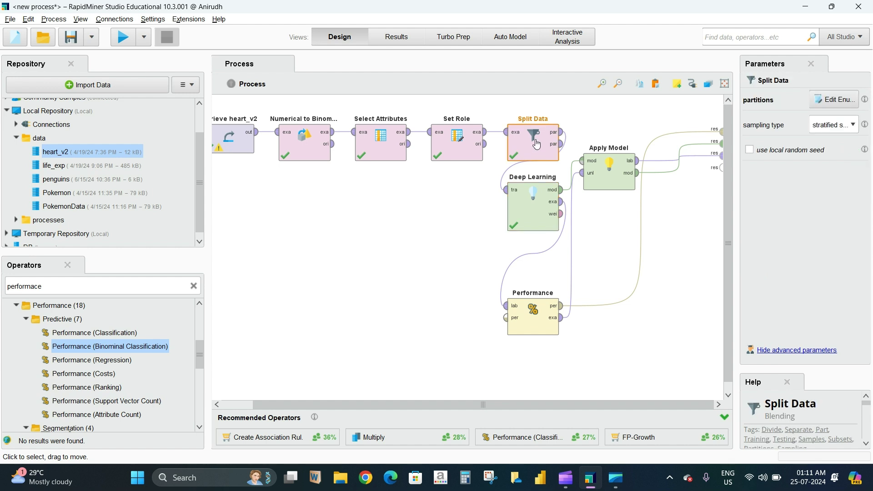
left_click(562, 144)
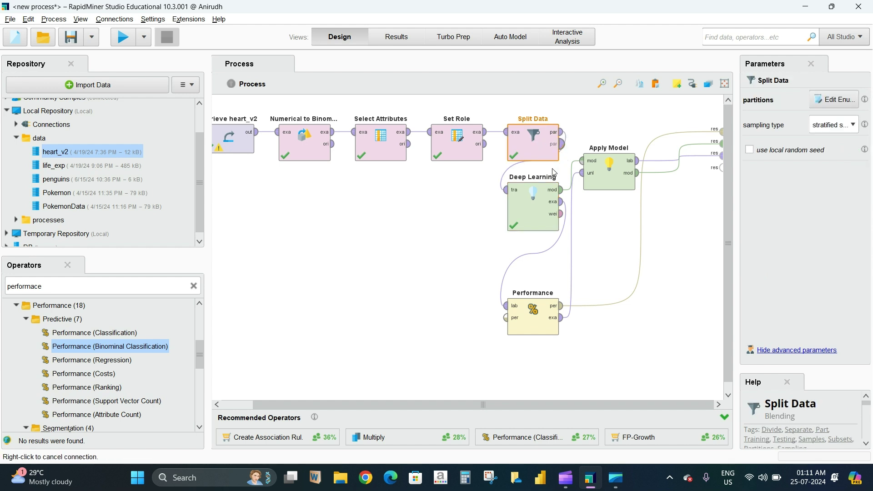
left_click(504, 321)
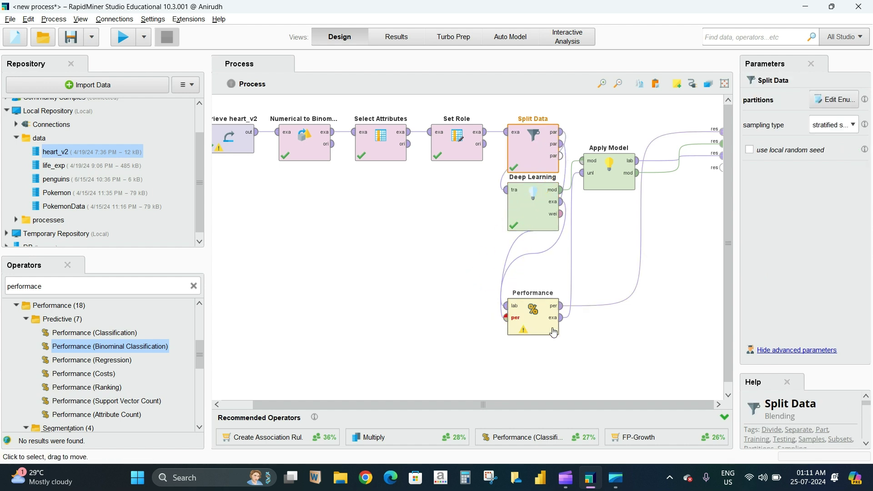
- Place Performance below Apply Model with Deep Learning beside it, and disconnect the second Split Data partition from Performance
left_click_drag(532, 318, 608, 285)
left_click_drag(541, 218, 503, 276)
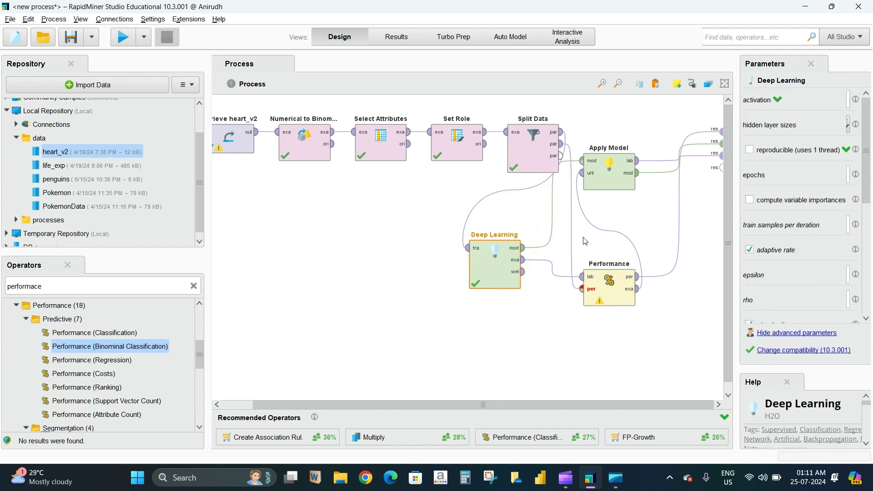
left_click(574, 218, "alt")
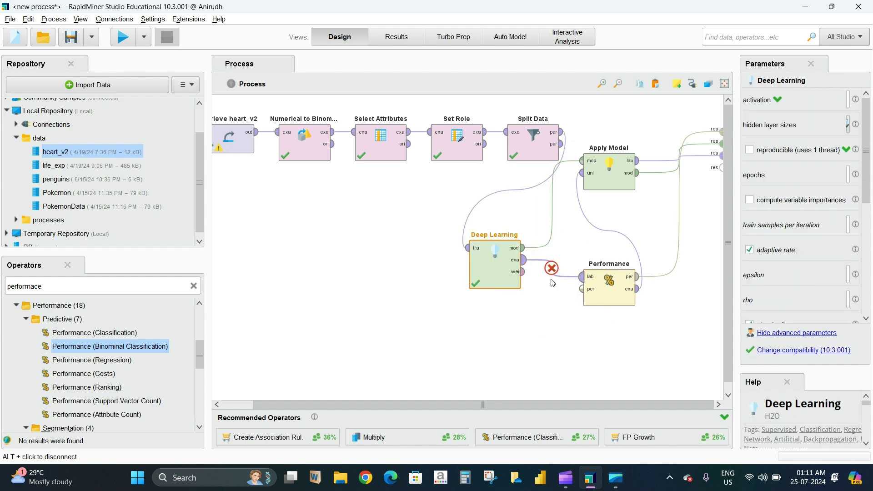
- Disconnect Deep Learning from the labelled input of Performance and remove both output connections of Performance, moving Apply Model and Performance further apart
left_click(568, 269, "alt")
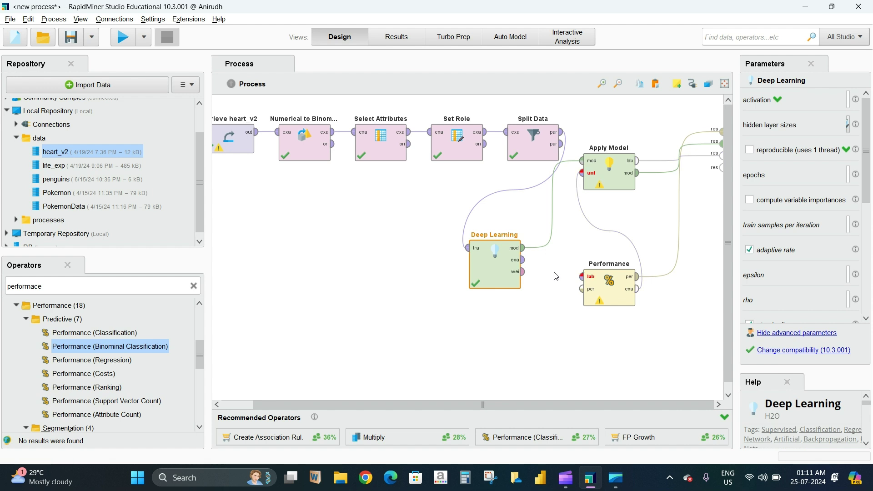
left_click_drag(600, 187, 638, 216)
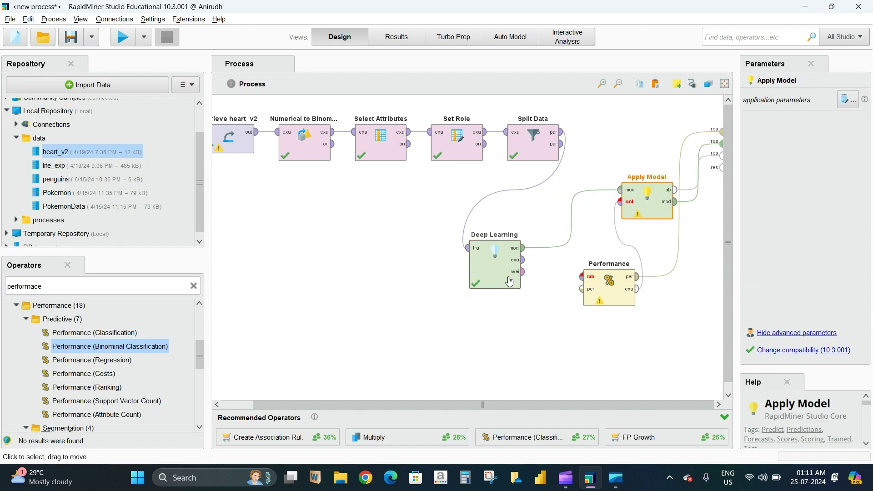
left_click_drag(610, 284, 571, 314)
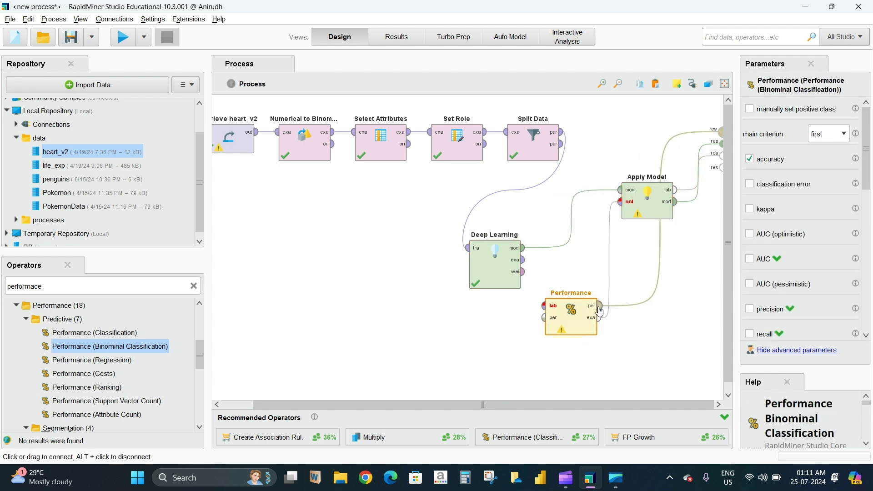
left_click(609, 261)
left_click(661, 222)
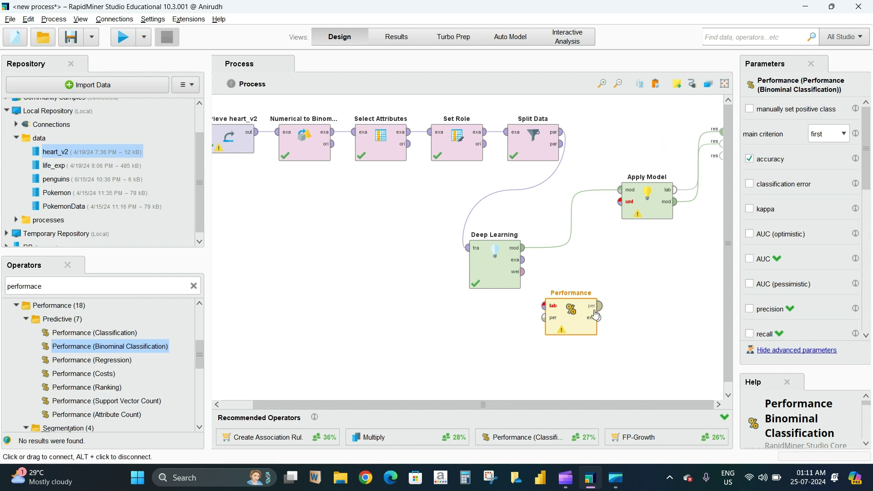
left_click_drag(580, 320, 619, 320)
- Disconnect both Apply Model outputs from the result ports and connect its labelled data output to Performance, with Apply Model moved beside Deep Learning
mouse_move(685, 208)
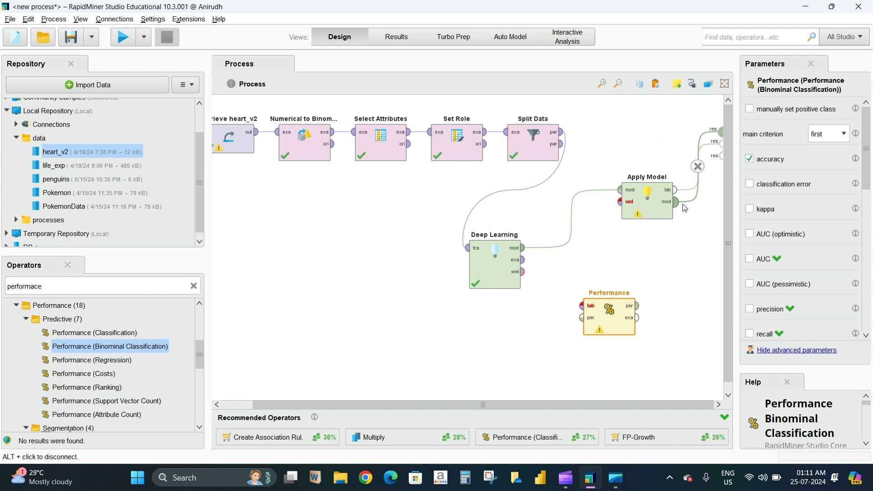
left_click(700, 166)
left_click_drag(675, 192, 582, 306)
left_click_drag(647, 213, 571, 242)
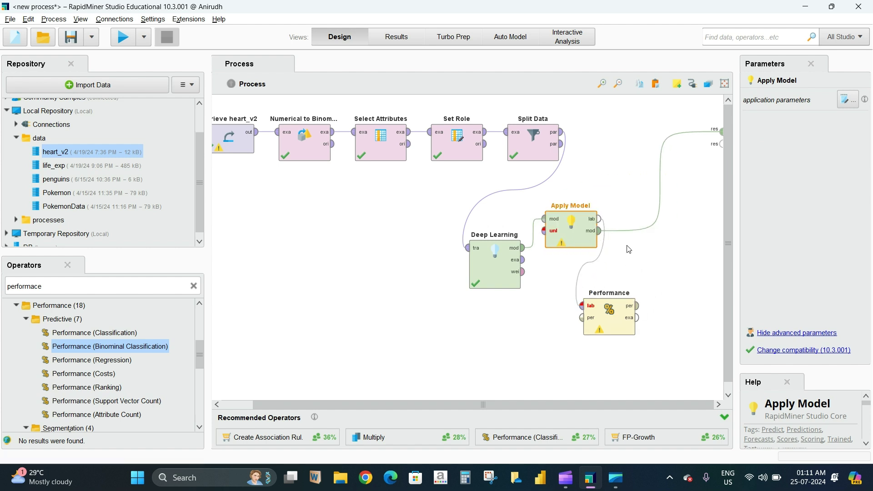
left_click(659, 185)
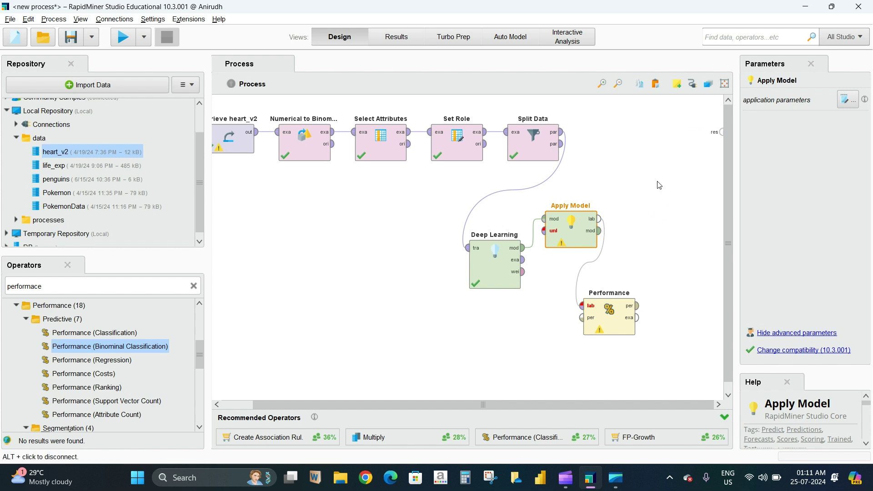
- Try to connect the model output of Apply Model to the performance input of Performance
left_click(599, 231)
left_click(583, 317)
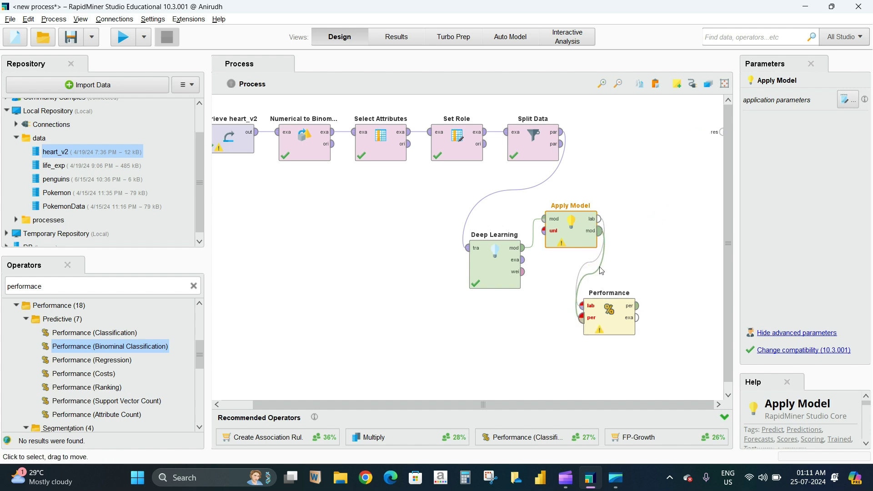
left_click(602, 271, "alt")
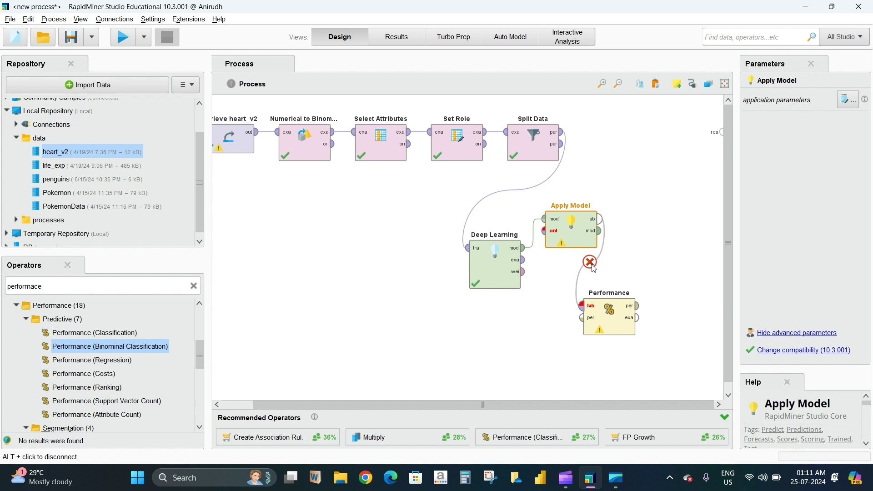
- Disconnect Apply Model's labelled data output from Performance and rearrange Deep Learning beside Split Data, above Apply Model
left_click(590, 263)
left_click_drag(576, 232, 615, 261)
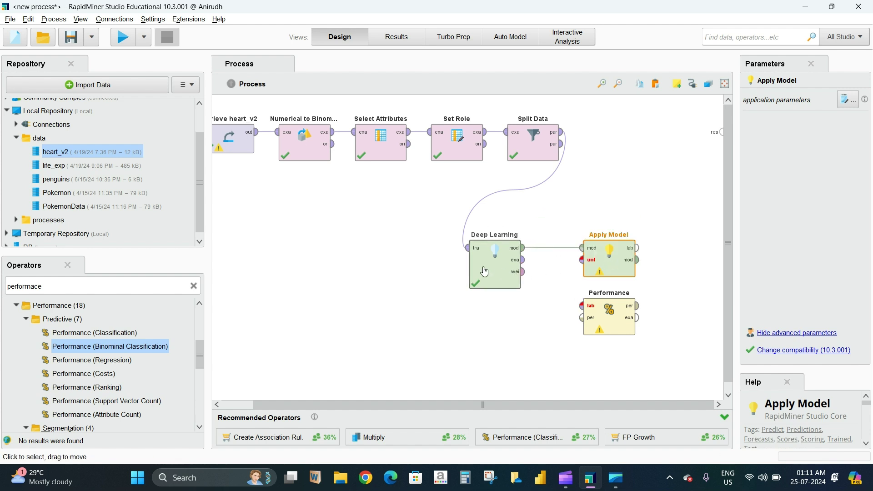
left_click_drag(484, 272, 600, 200)
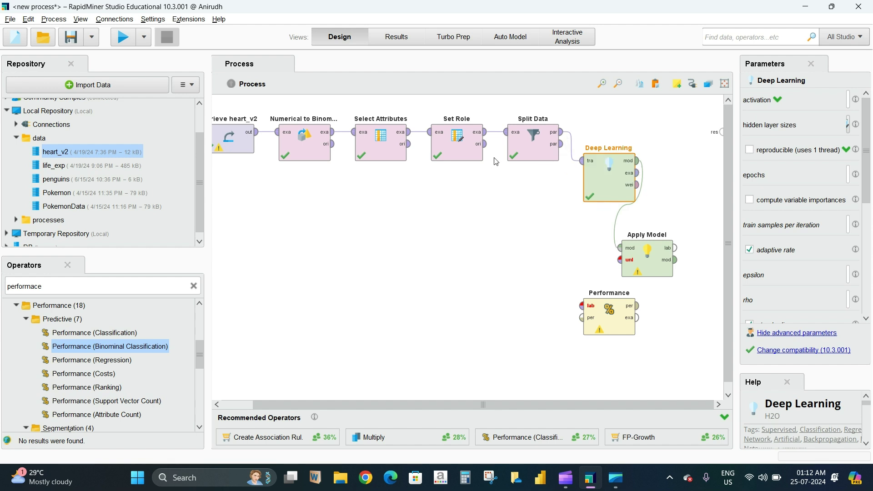
- Connect the second Split Data partition to the unlabelled input of Apply Model and its labelled data output to Performance, placed below it
left_click_drag(562, 149, 619, 260)
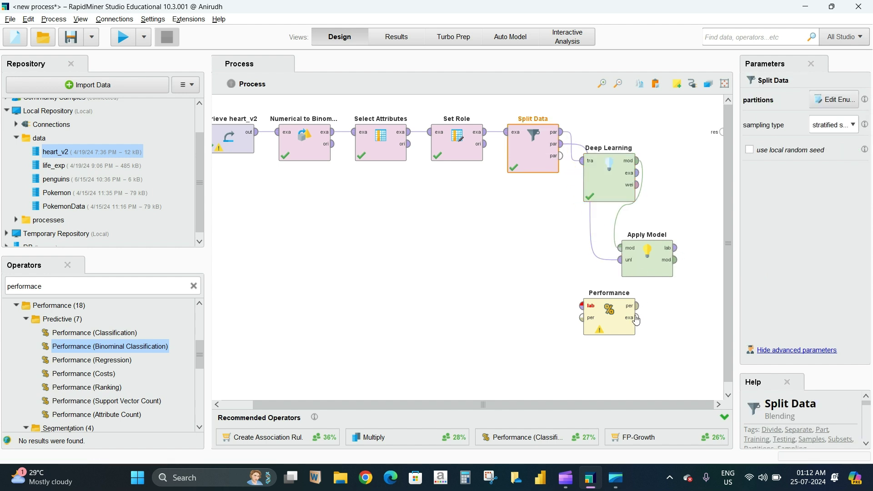
left_click_drag(671, 250, 654, 342)
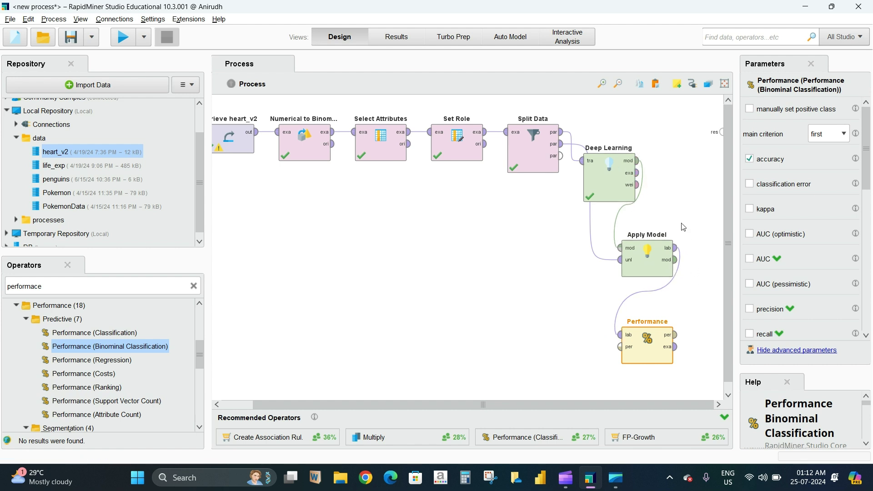
- Connect Performance's performance and example outputs to the first two result ports and Apply Model's model output to the third
left_click(675, 335)
left_click(722, 132)
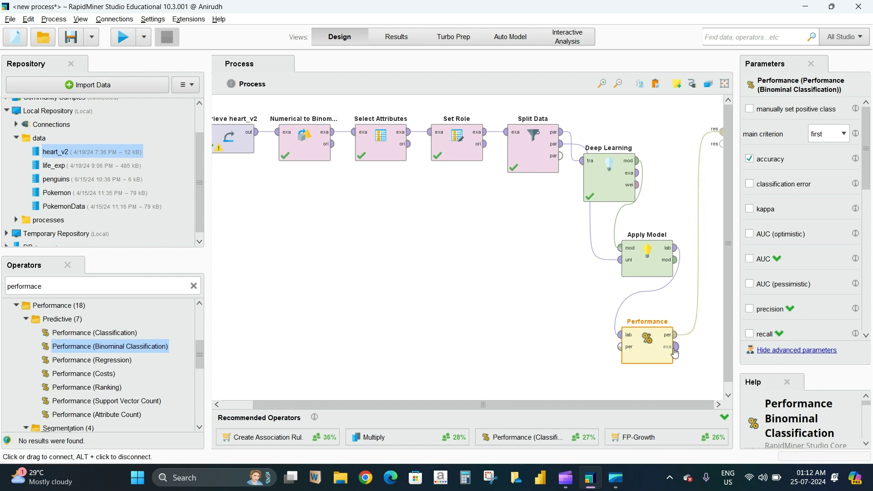
left_click(675, 347)
left_click(722, 144)
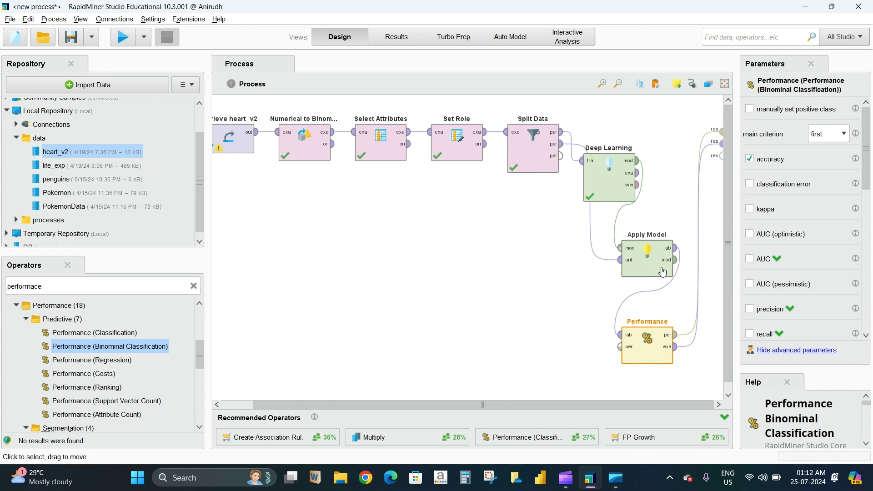
left_click(675, 260)
left_click(722, 156)
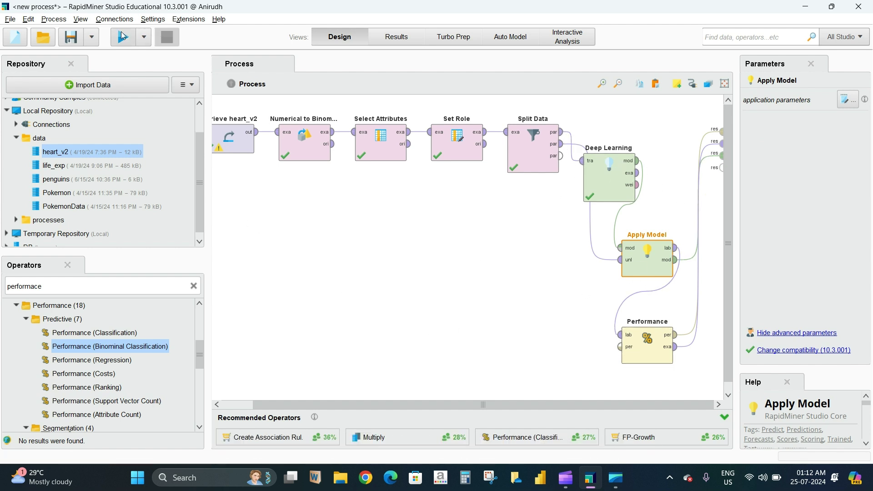
- Run the process and show the accuracy table of the performance vector
left_click(124, 40)
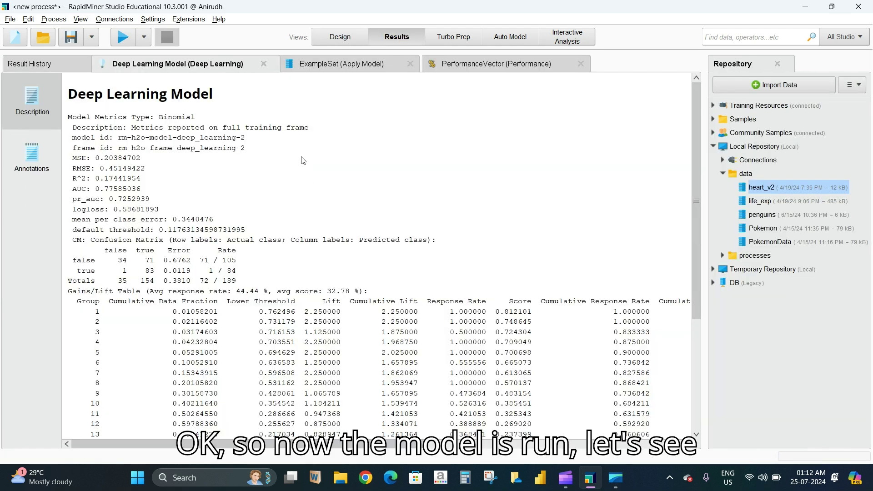
left_click(463, 67)
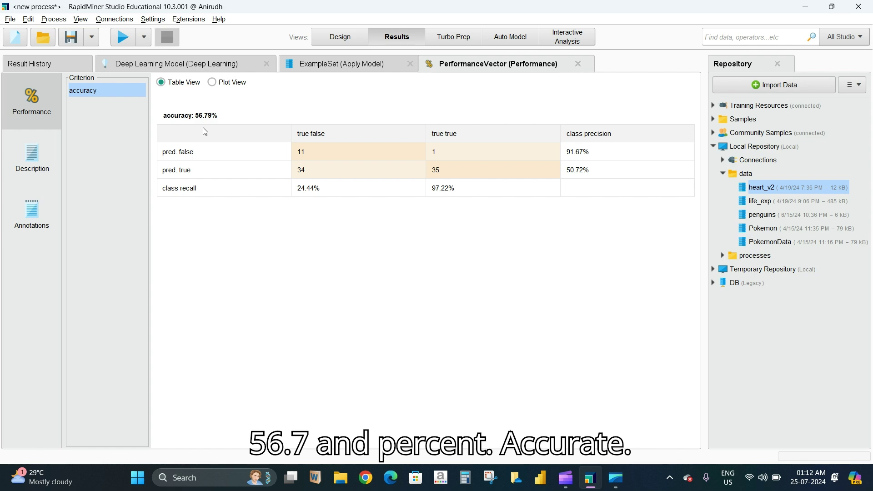
- Set the Deep Learning hidden layer sizes to 50 and 25 and enable early stopping
left_click(338, 40)
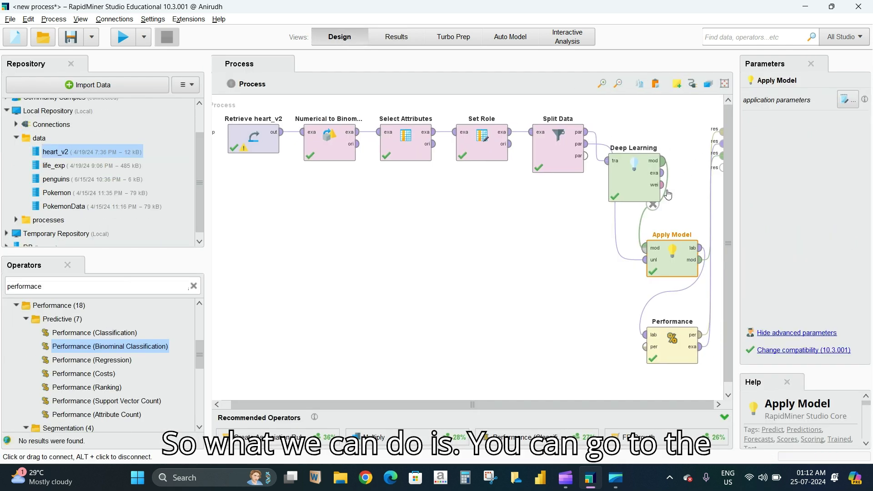
left_click(659, 193)
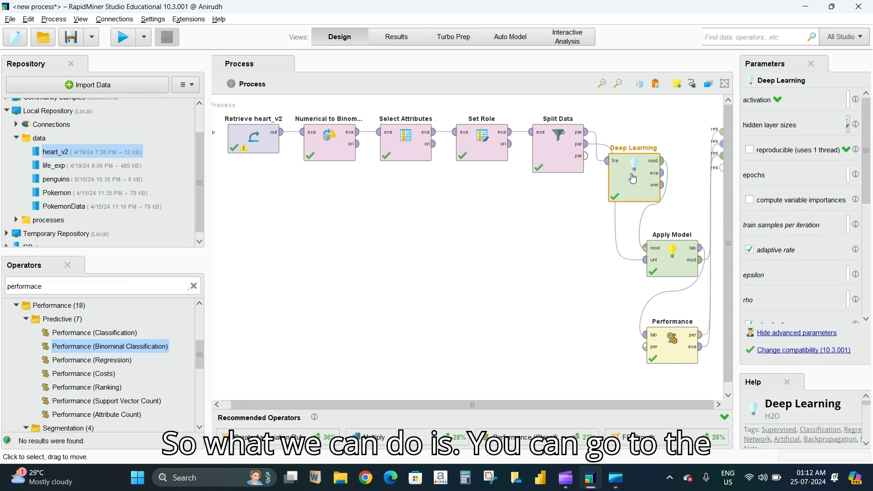
left_click(849, 126)
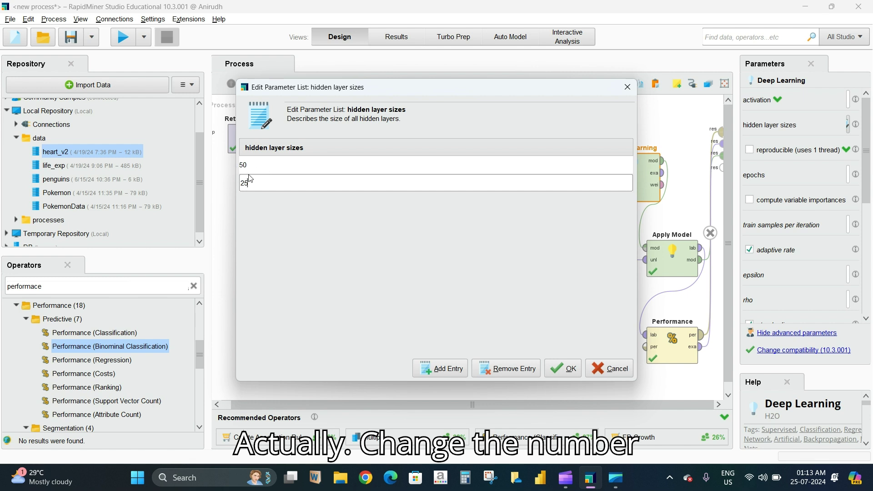
left_click(568, 375)
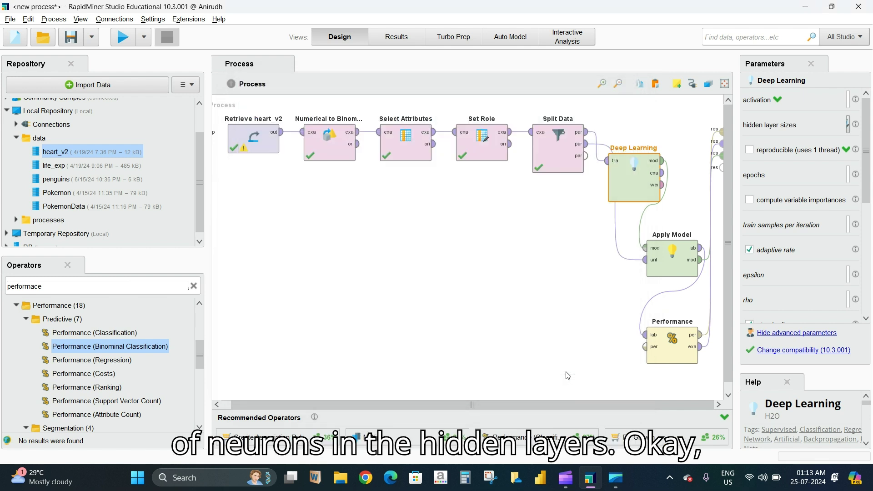
scroll(769, 245, "down", 10)
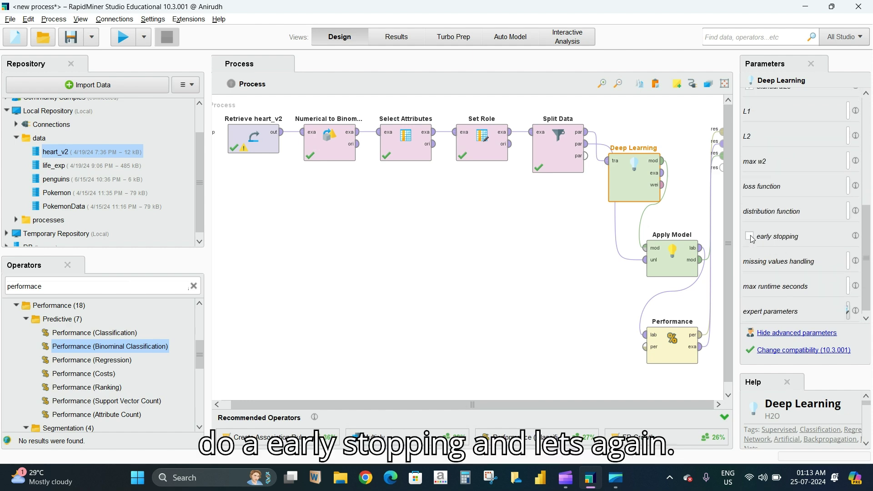
- Rerun the process with the changed Deep Learning parameters and show the updated accuracy table
left_click(123, 37)
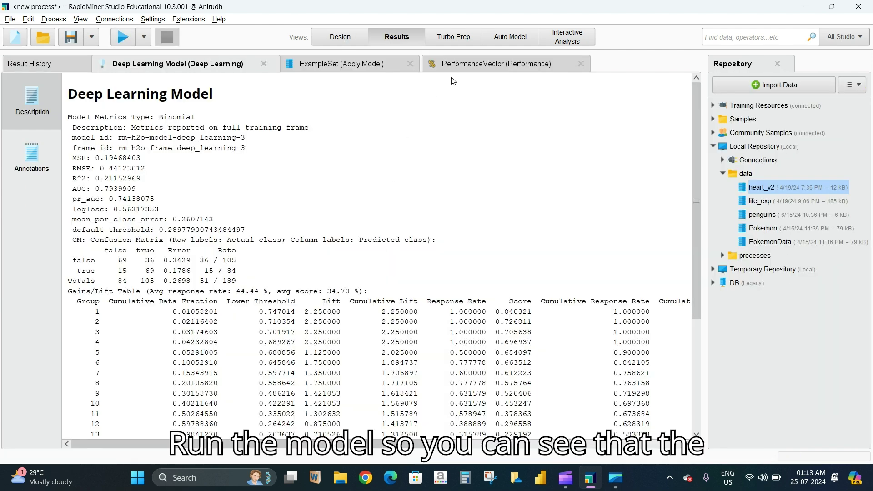
left_click(464, 64)
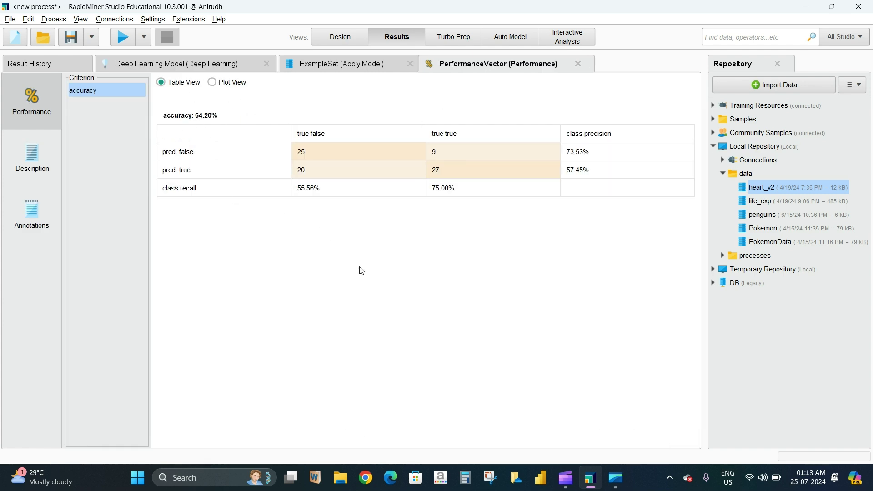
- Return to the process design and examine the Deep Learning parameters, including the activation function choices and the early stopping settings
left_click(339, 36)
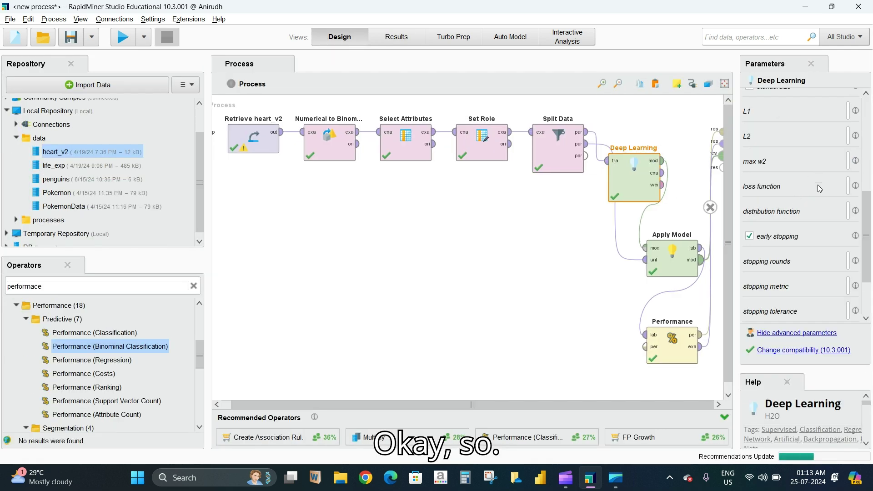
scroll(817, 258, "up", 5)
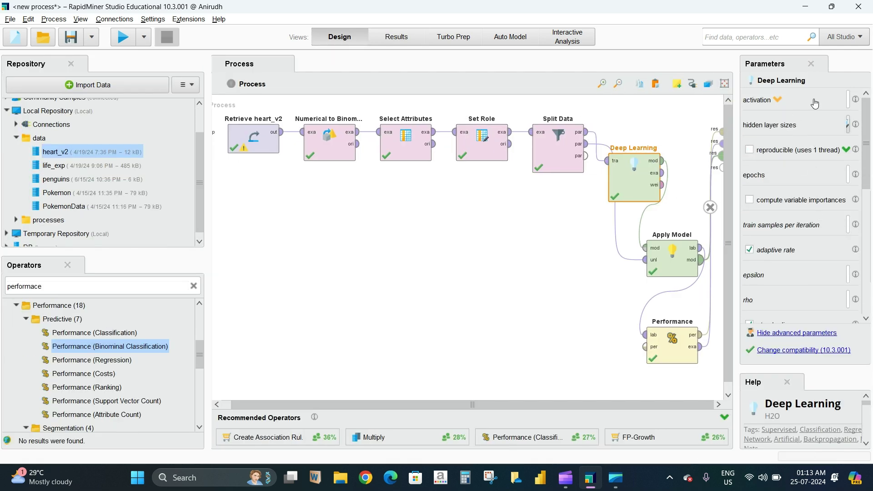
scroll(814, 251, "down", 10)
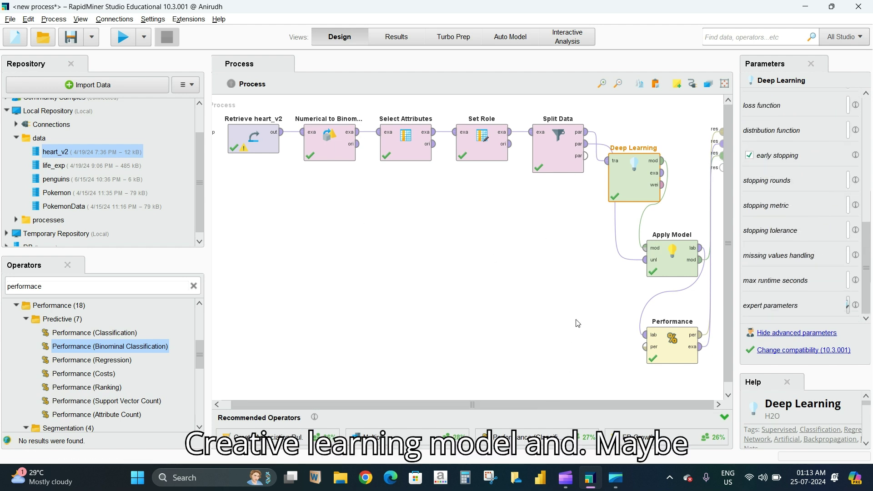
scroll(799, 231, "up", 3)
scroll(799, 232, "up", 10)
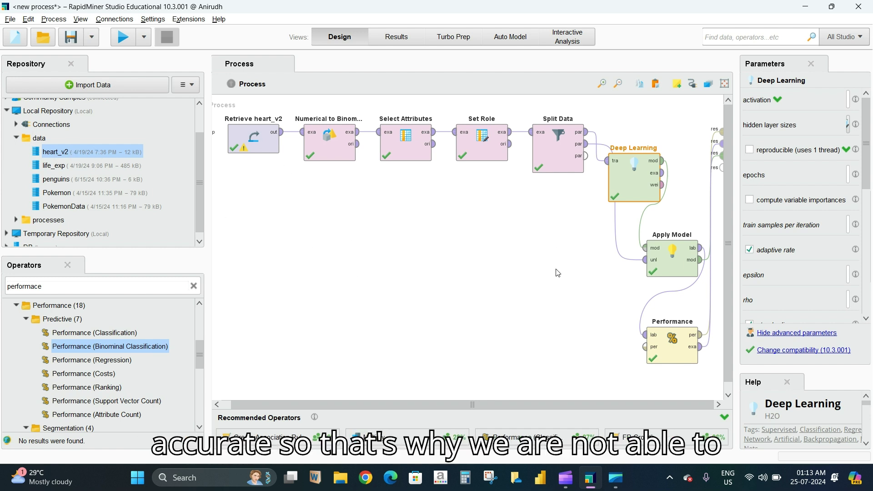
scroll(780, 156, "down", 10)
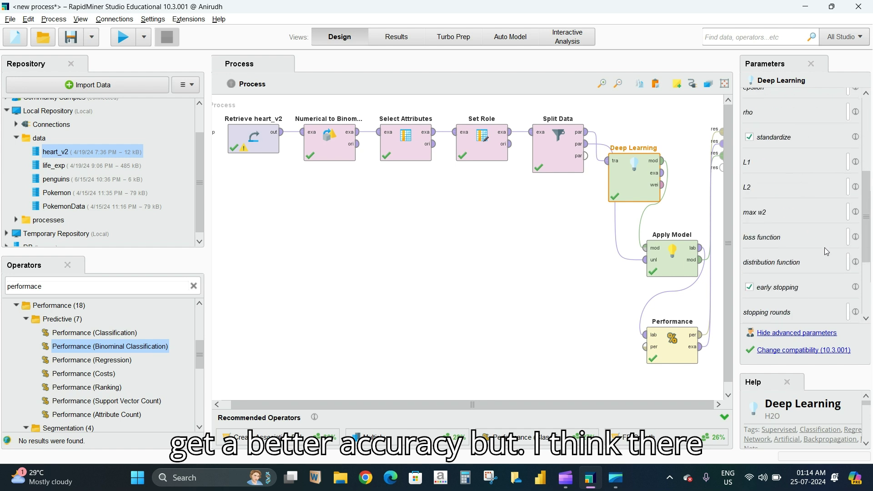
scroll(823, 303, "up", 10)
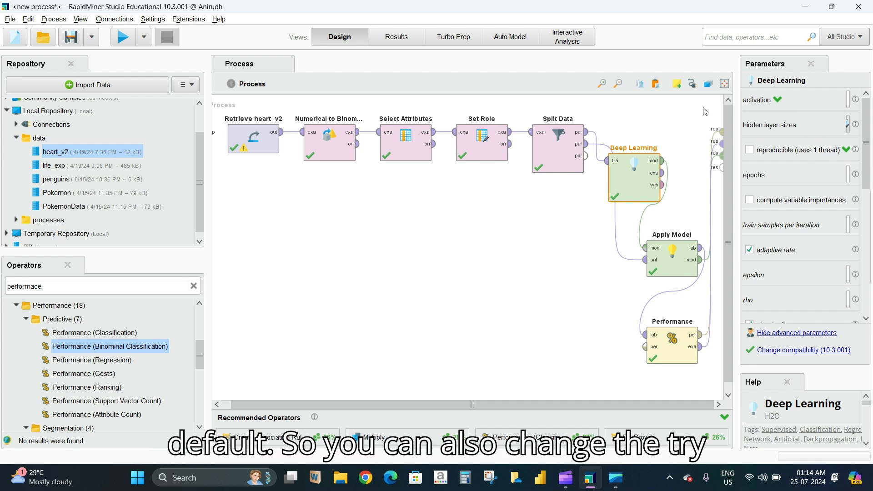
left_click(777, 99)
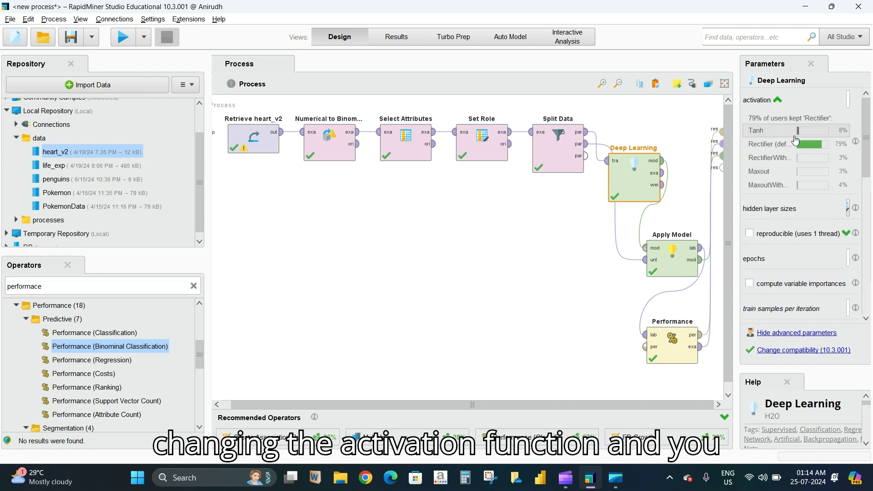
scroll(816, 241, "down", 5)
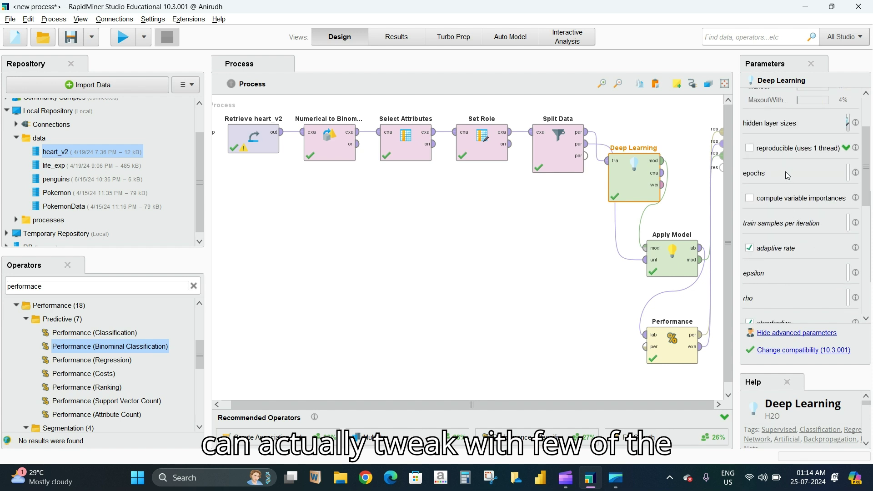
scroll(797, 264, "down", 4)
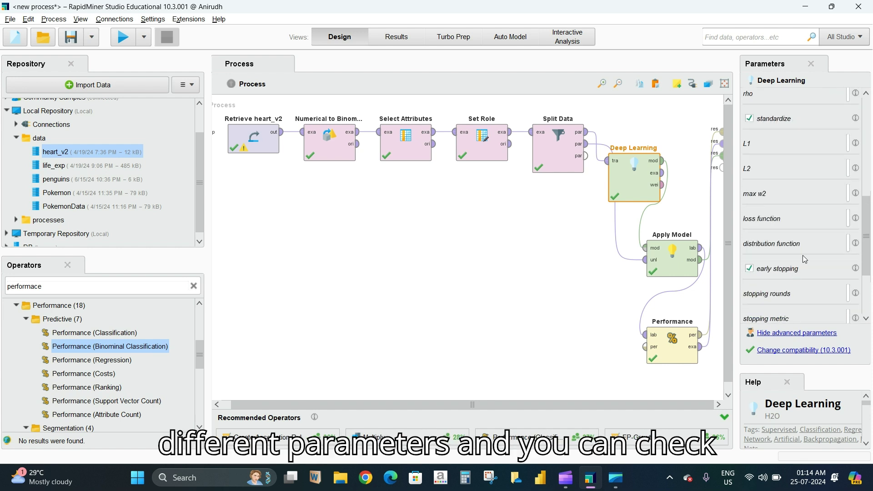
scroll(807, 268, "down", 2)
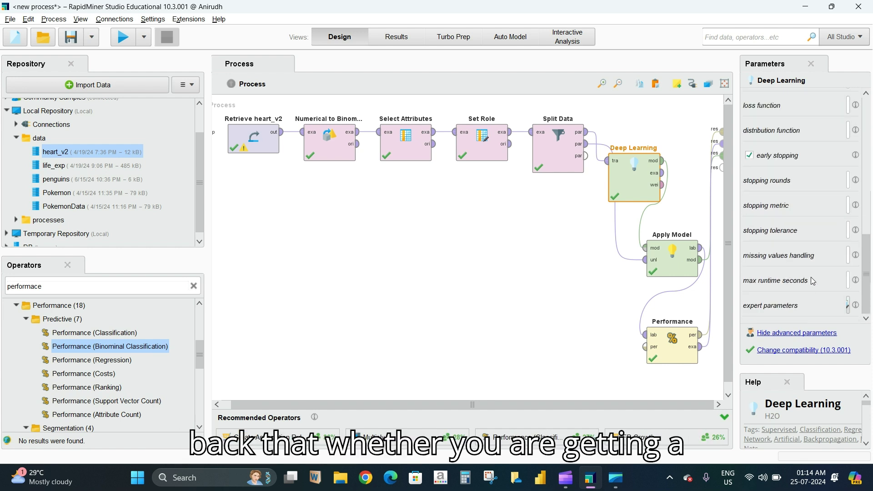
- Set the first hidden layer size of the Deep Learning operator to 60
scroll(812, 277, "up", 10)
mouse_move(772, 105)
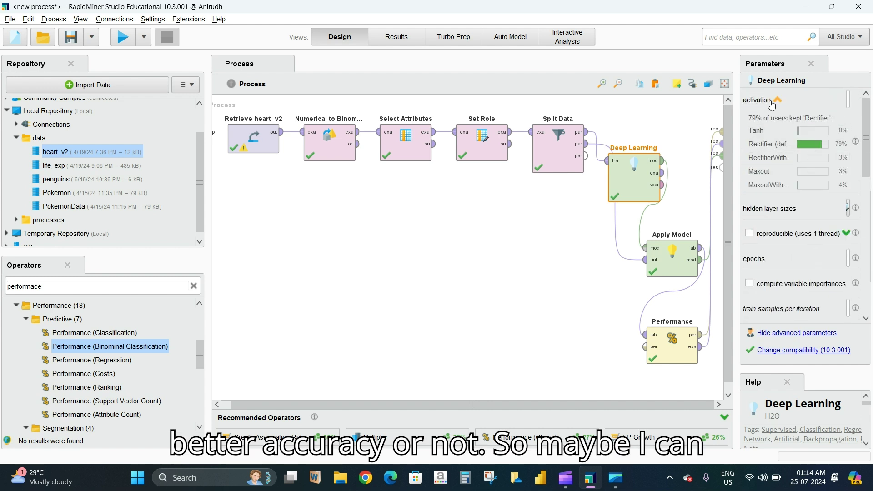
left_click(848, 124)
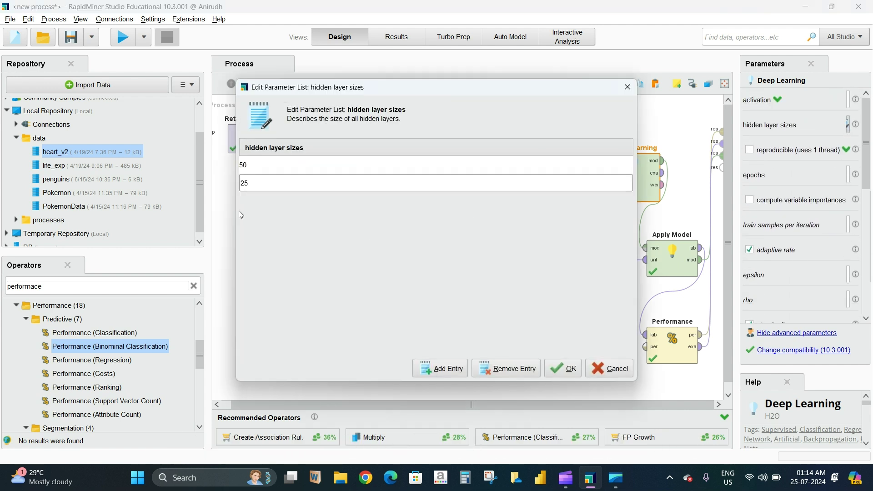
left_click(258, 165)
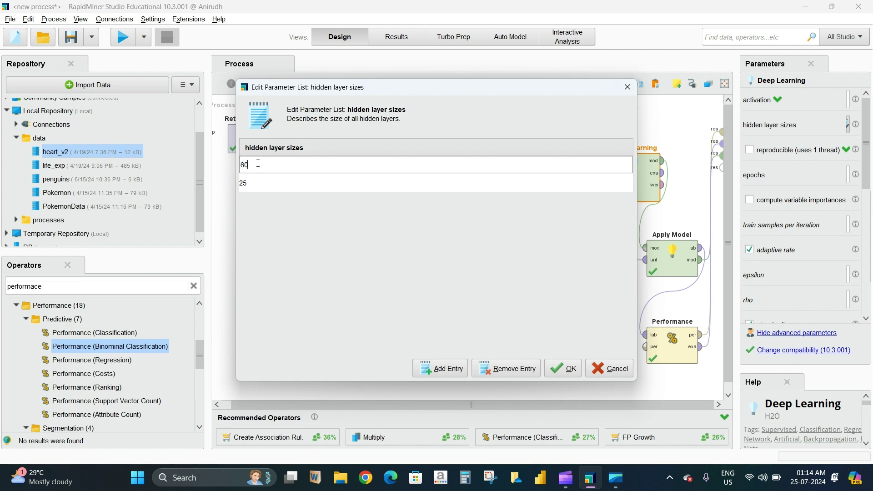
type("60")
left_click(564, 368)
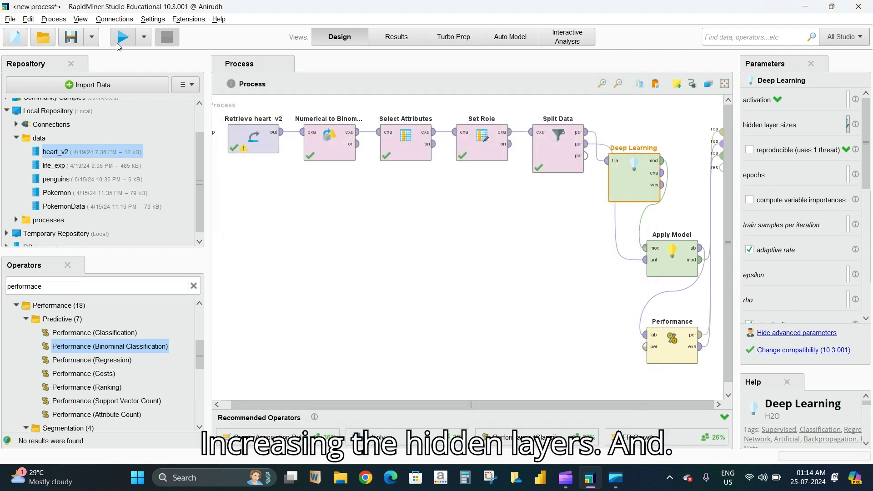
- Run the process with the enlarged hidden layer, view the accuracy table and model description, and return to the process design
left_click(123, 37)
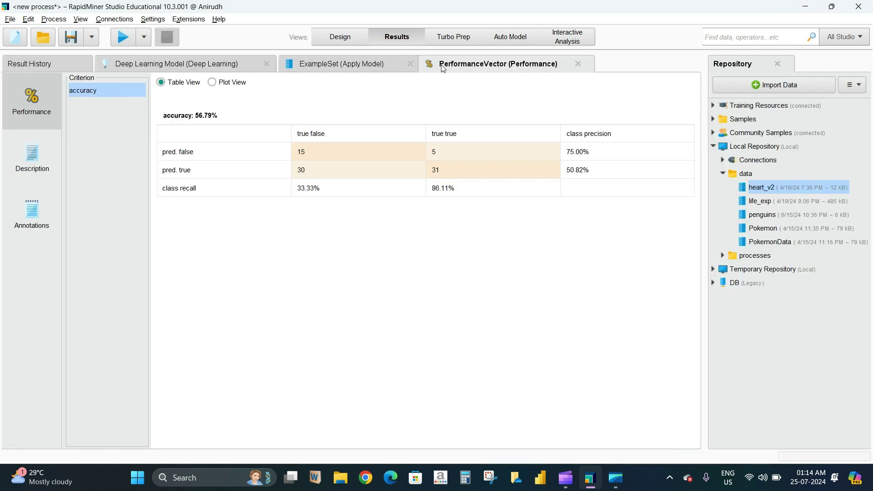
left_click(161, 68)
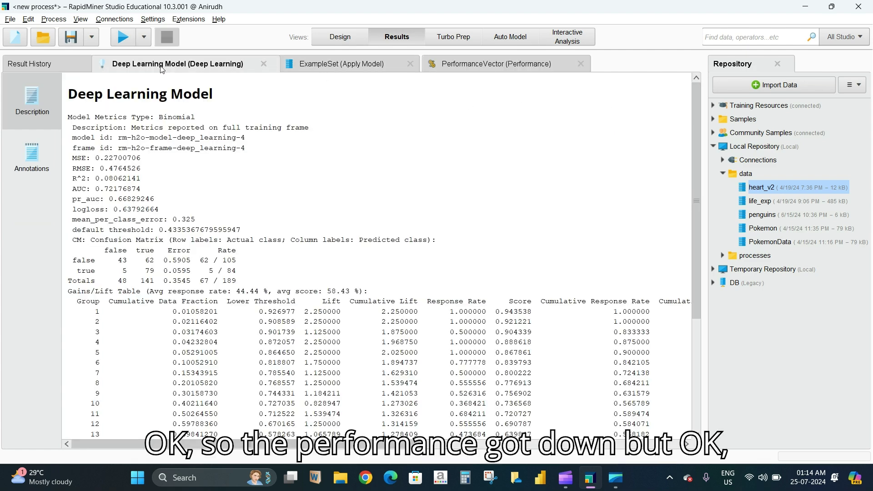
left_click(323, 38)
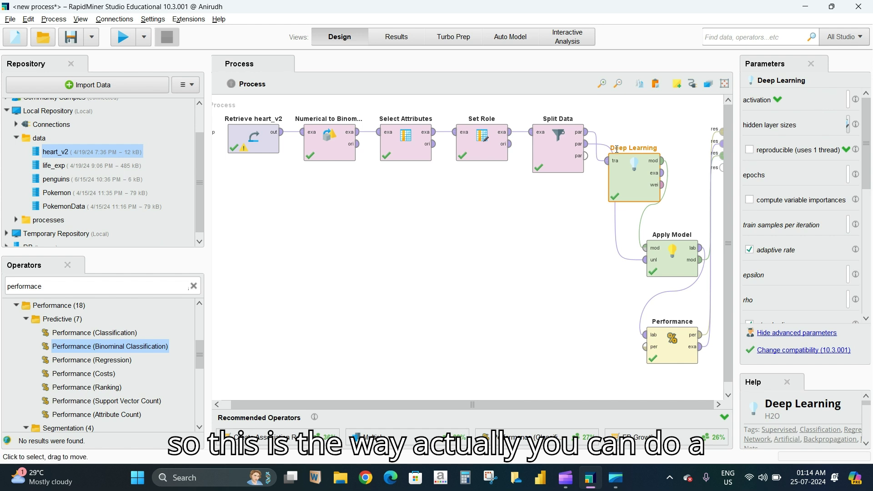
- Replace the first entry in the Deep Learning operator's hidden layer sizes and apply the list
scroll(823, 129, "down", 10)
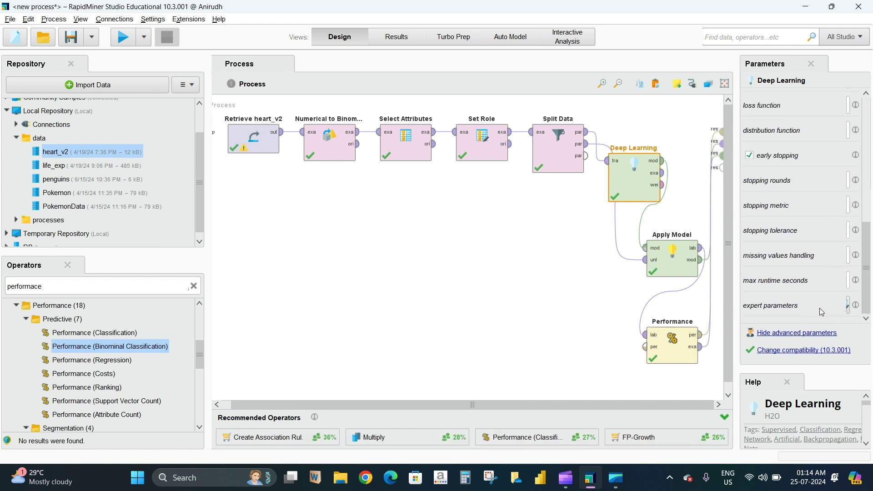
scroll(773, 160, "up", 10)
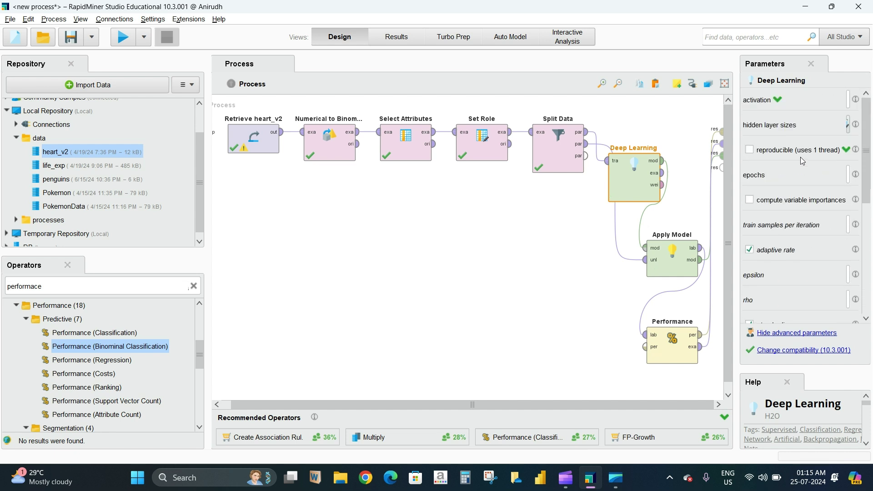
left_click(847, 125)
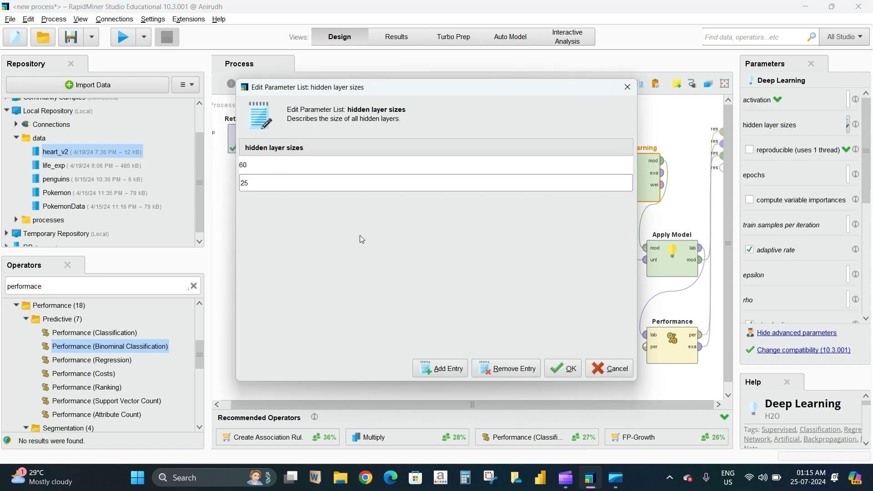
left_click(266, 167)
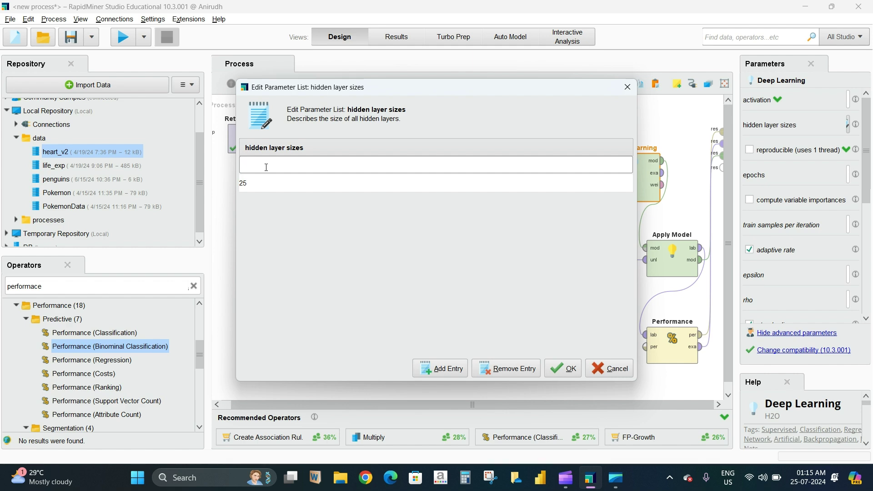
left_click(559, 369)
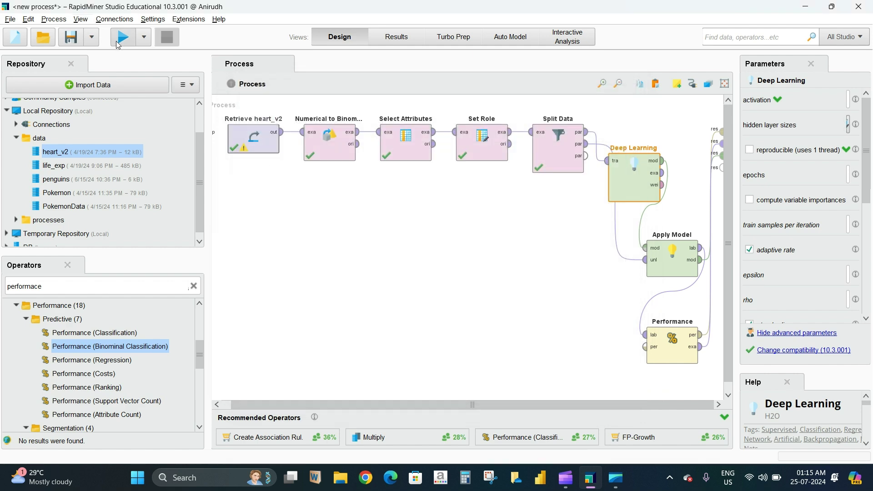
- Rerun the process with the revised hidden layer sizes, check the performance vector's accuracy table, and return to the process design
left_click(120, 39)
left_click(494, 66)
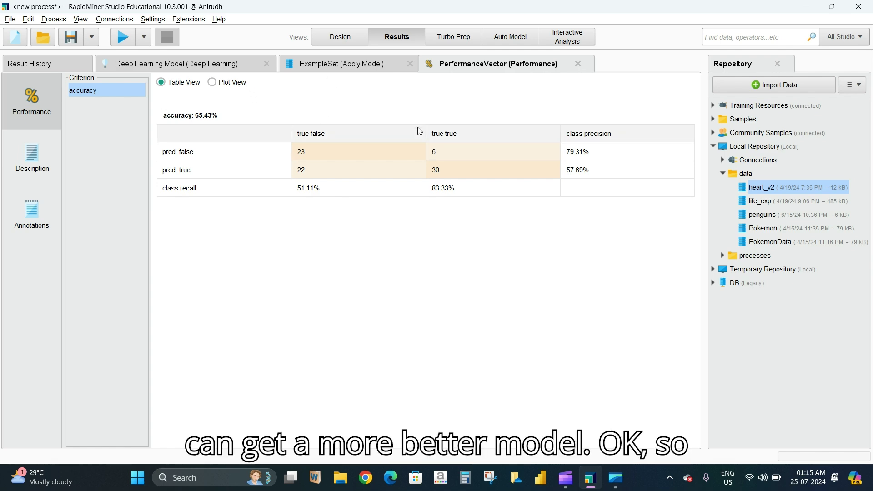
left_click(340, 37)
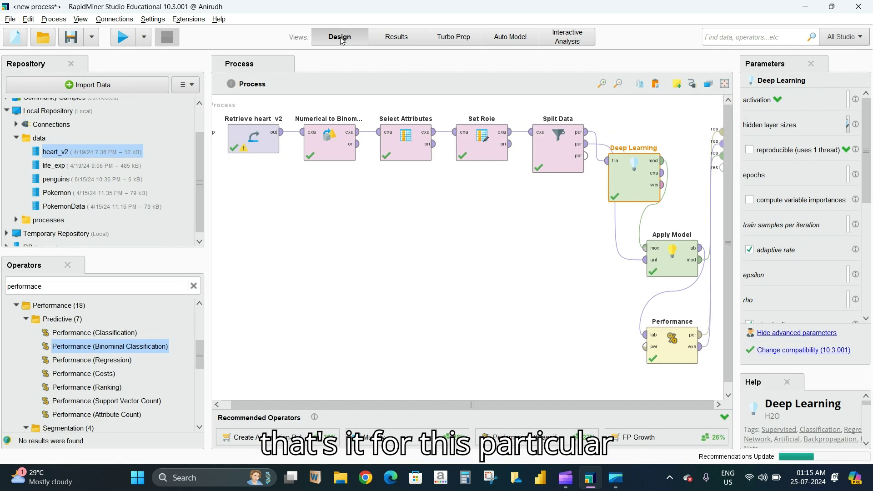